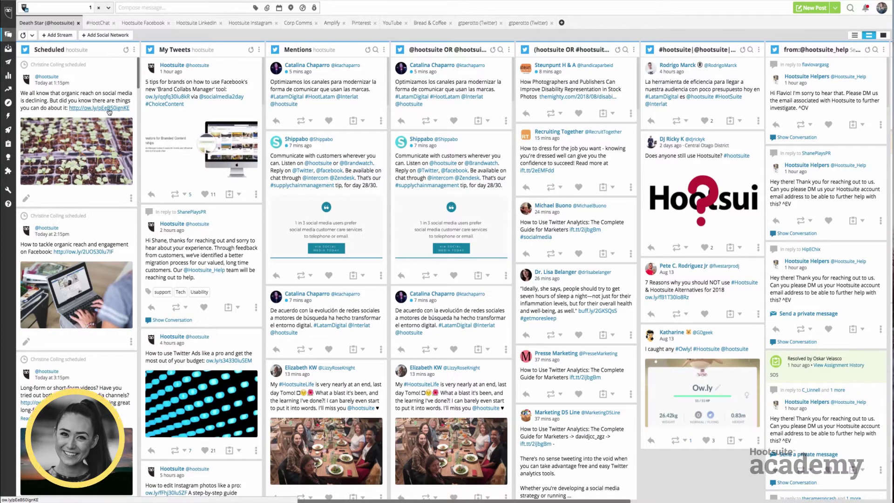
Open the Publisher planner and filter it to Hootsuite (Default) posts only
mouse_move(11, 85)
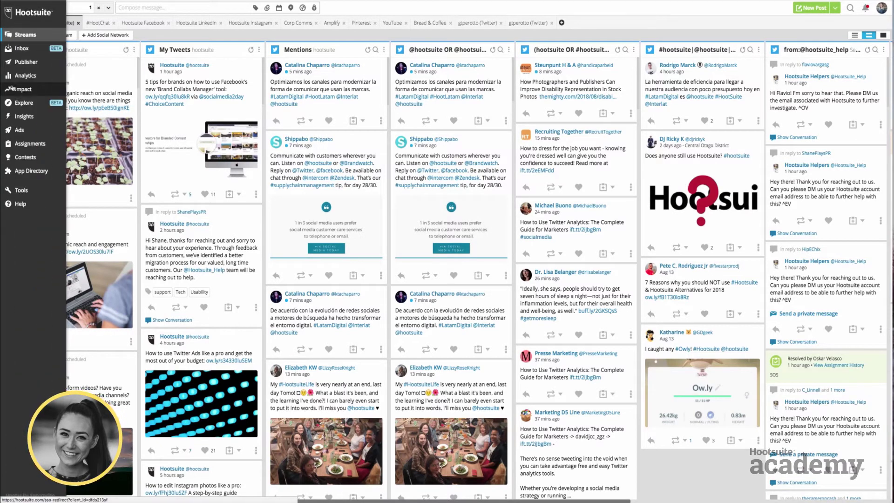
left_click(26, 63)
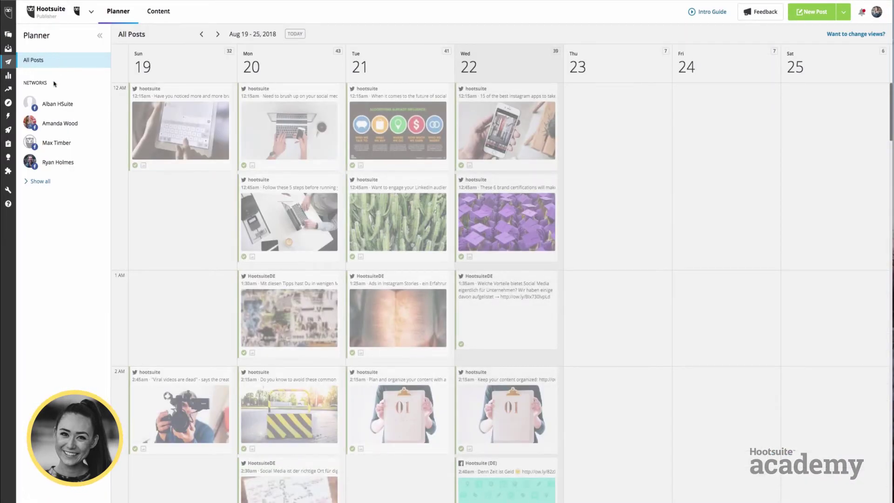
left_click(47, 182)
scroll(47, 182, "down", 3)
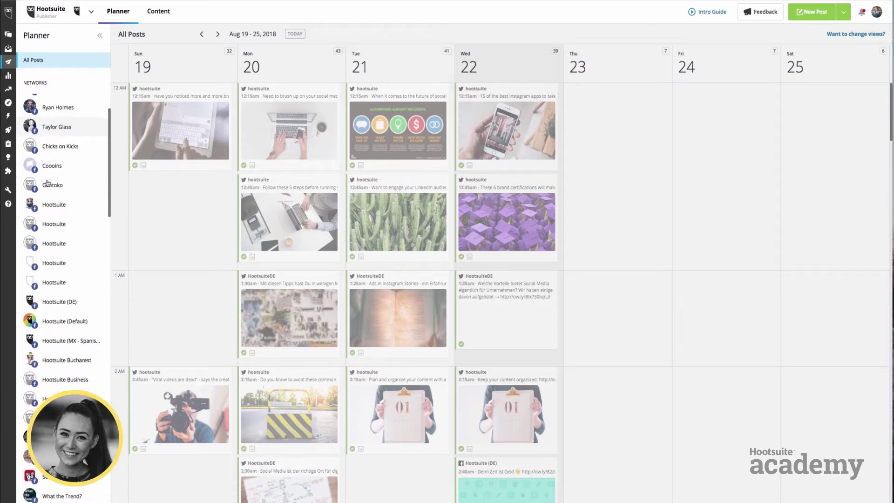
scroll(48, 187, "down", 2)
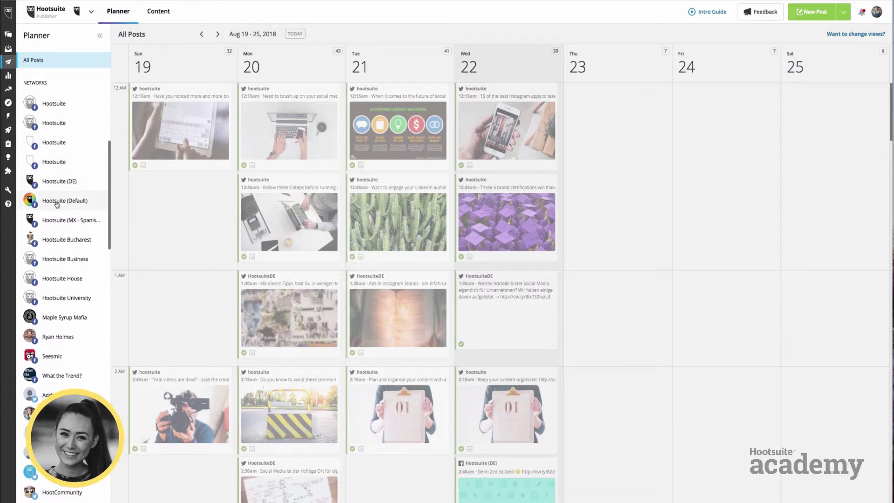
left_click(57, 204)
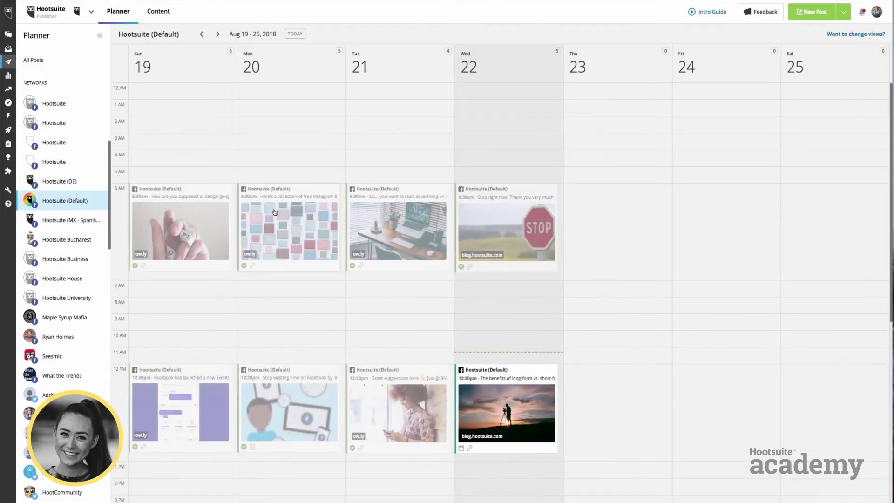
Scroll through the Aug 19–25 week calendar, then switch to the Content drafts list
scroll(274, 212, "down", 2)
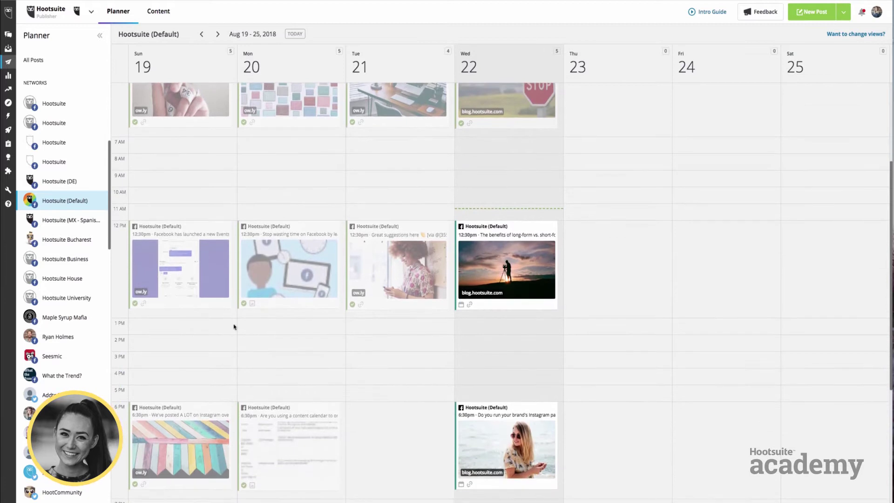
scroll(523, 285, "down", 6)
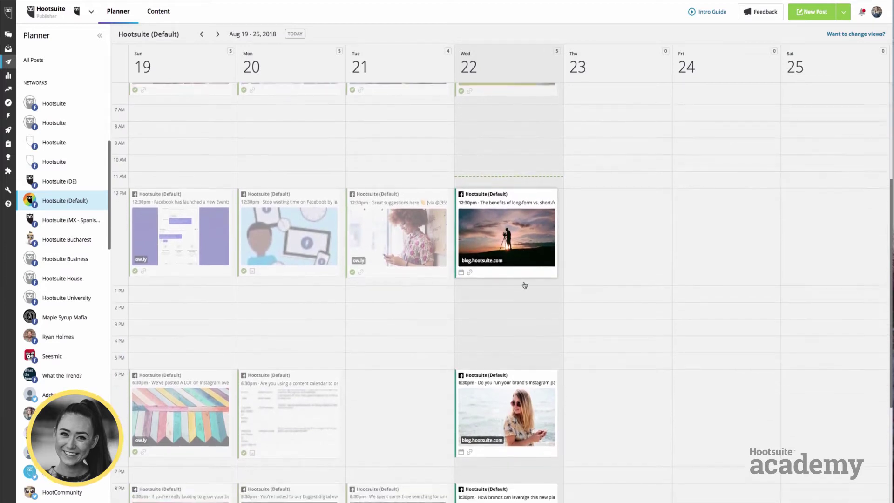
scroll(525, 285, "up", 5)
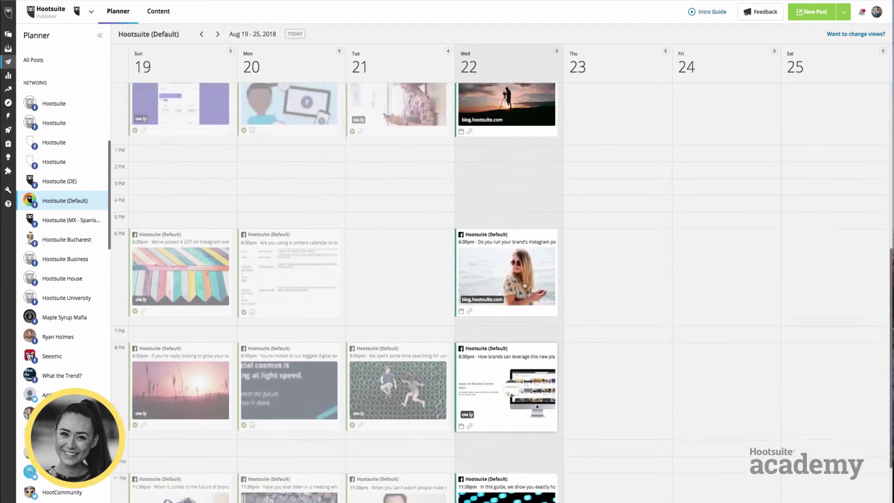
scroll(524, 284, "up", 5)
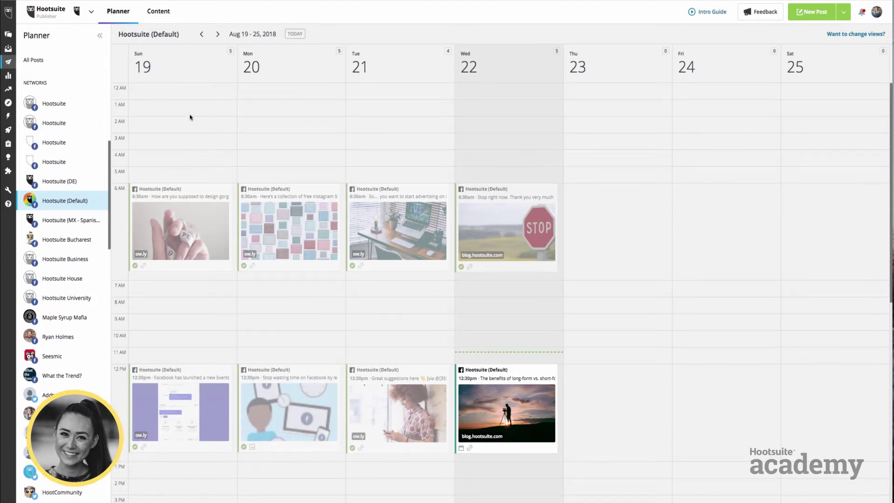
left_click(160, 17)
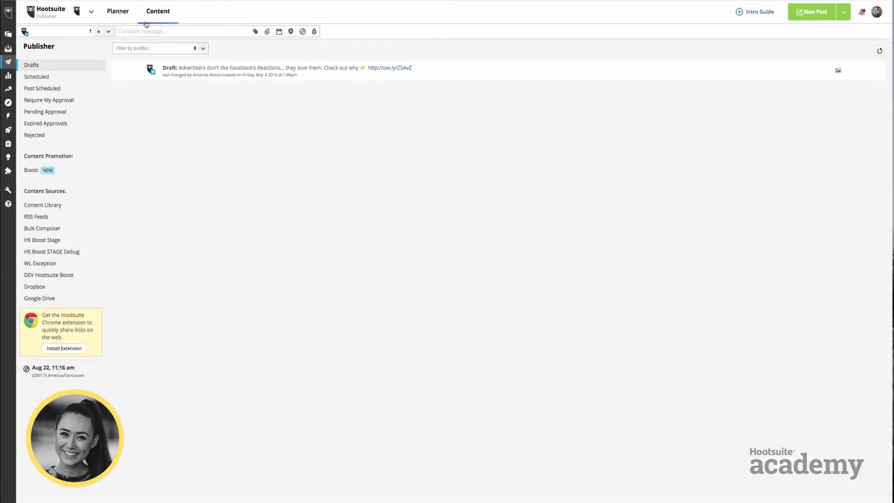
Filter scheduled messages to Hootsuite (Default), then return to the Aug 19–25 week calendar
left_click(82, 78)
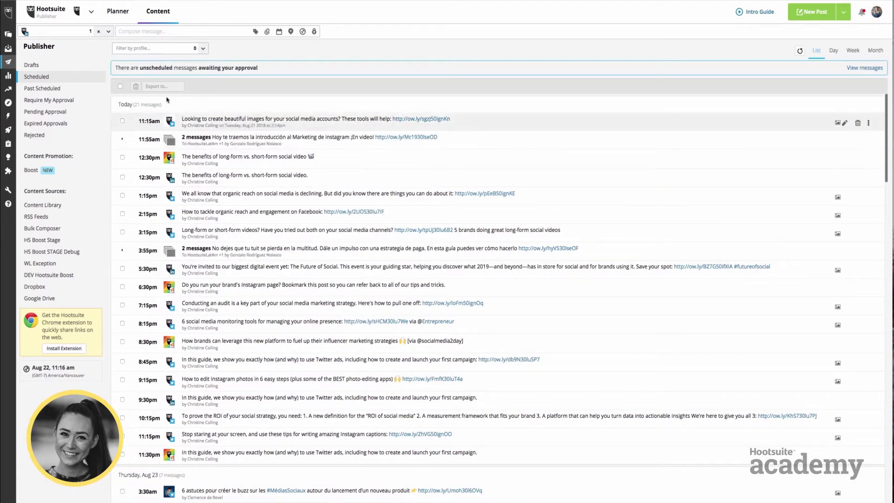
left_click(164, 49)
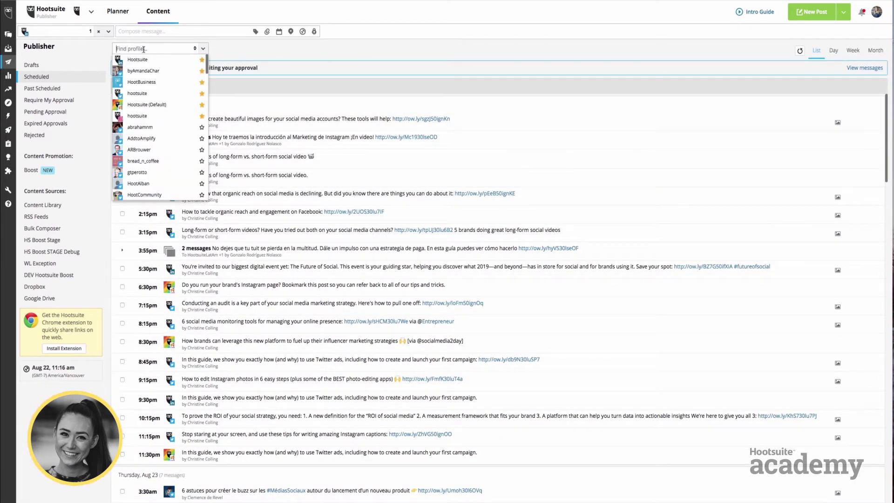
left_click(157, 106)
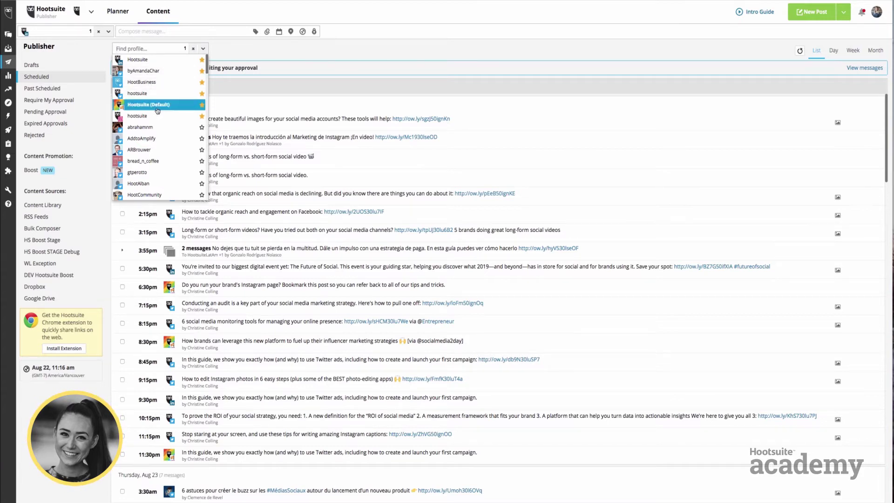
left_click(261, 98)
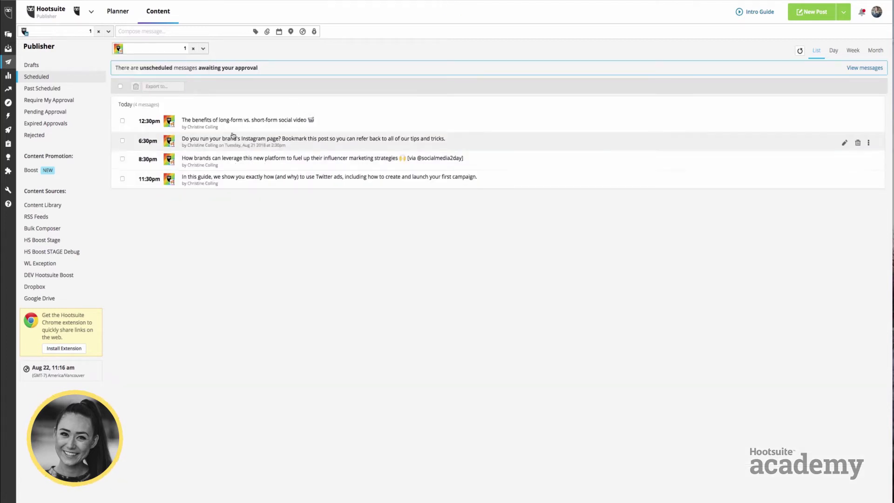
left_click(48, 93)
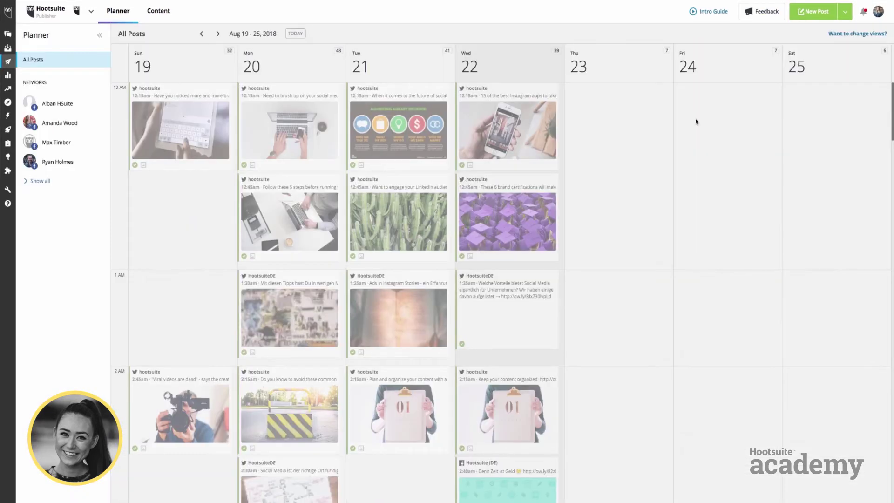
left_click(806, 18)
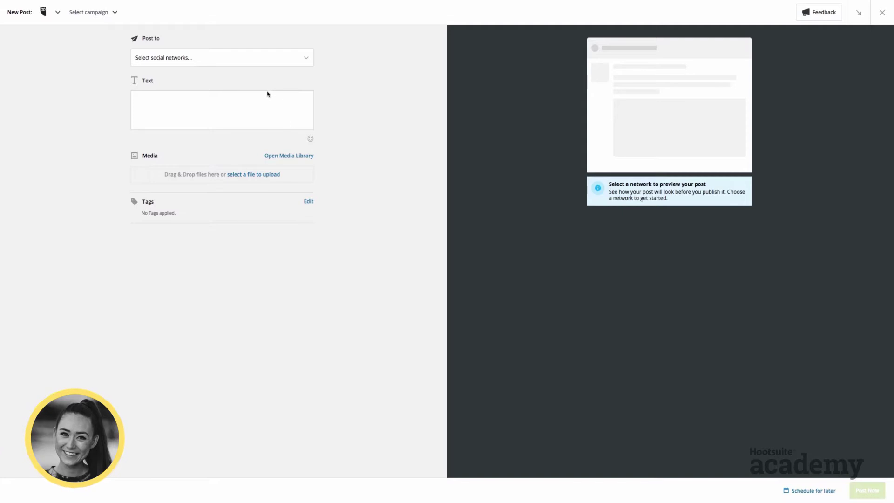
Address the new post to the Hootsuite (Default) Facebook account
left_click(253, 55)
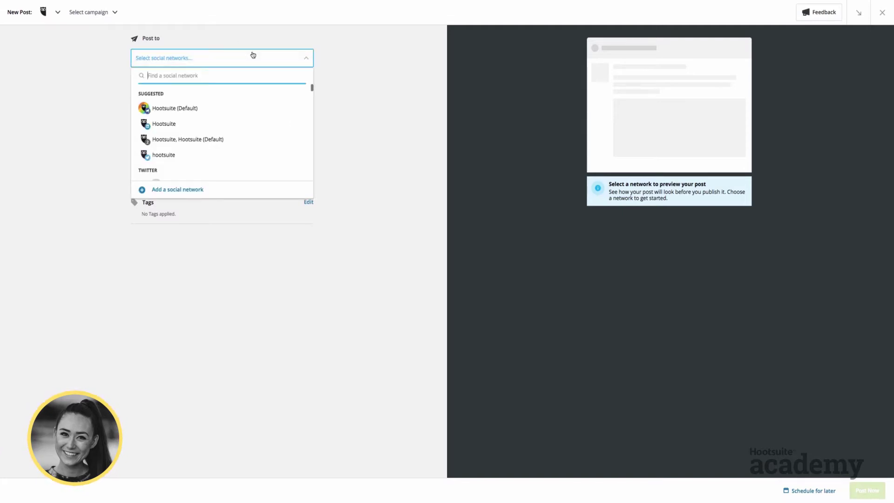
left_click(232, 108)
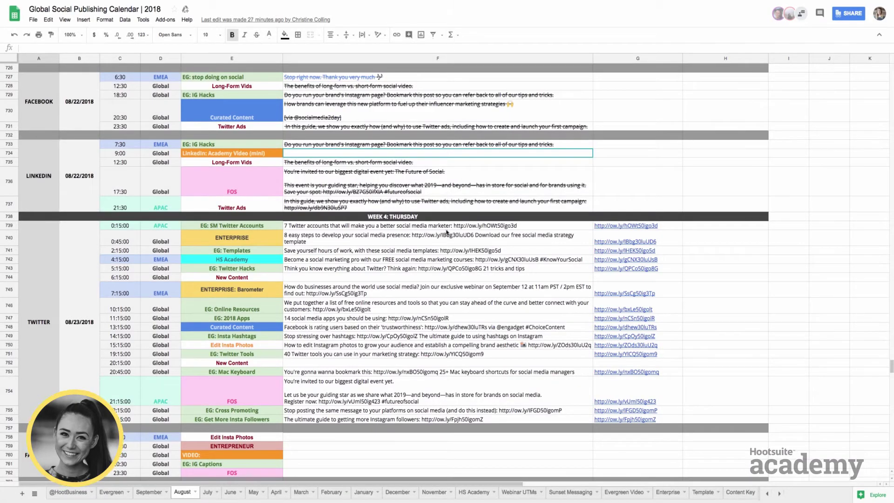
scroll(370, 277, "down", 4)
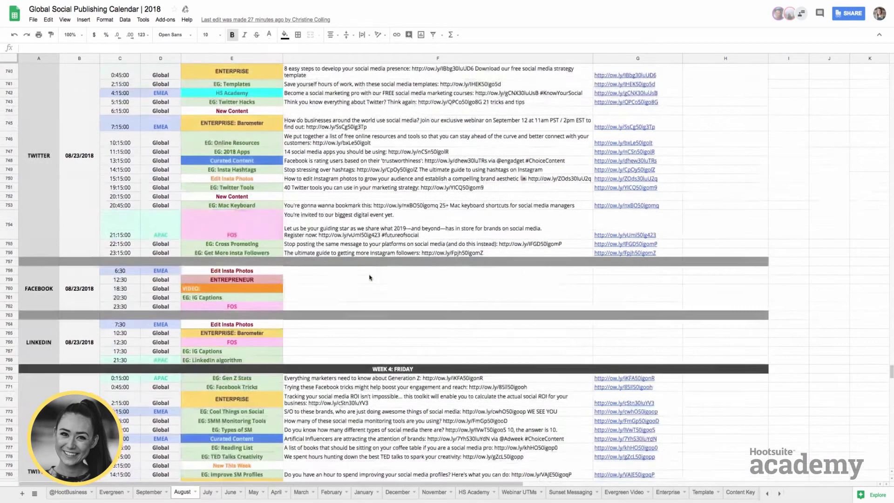
scroll(370, 278, "up", 2)
scroll(370, 277, "up", 4)
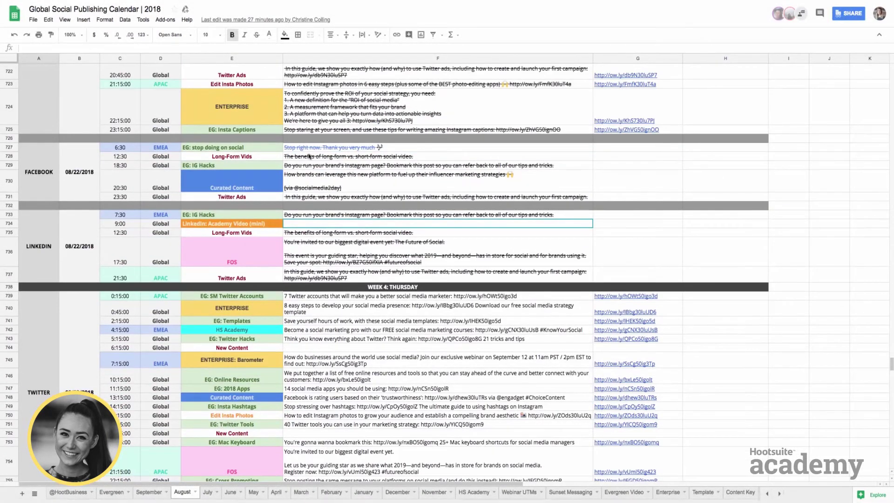
scroll(330, 282, "down", 2)
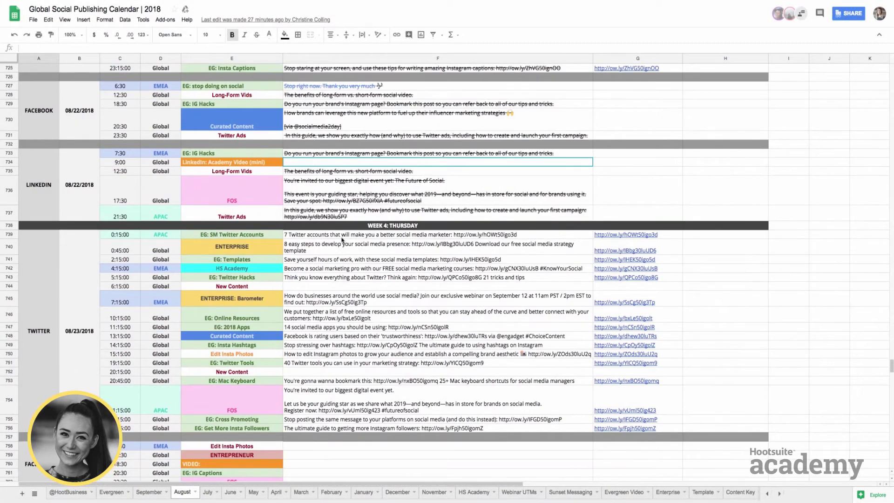
left_click(342, 237)
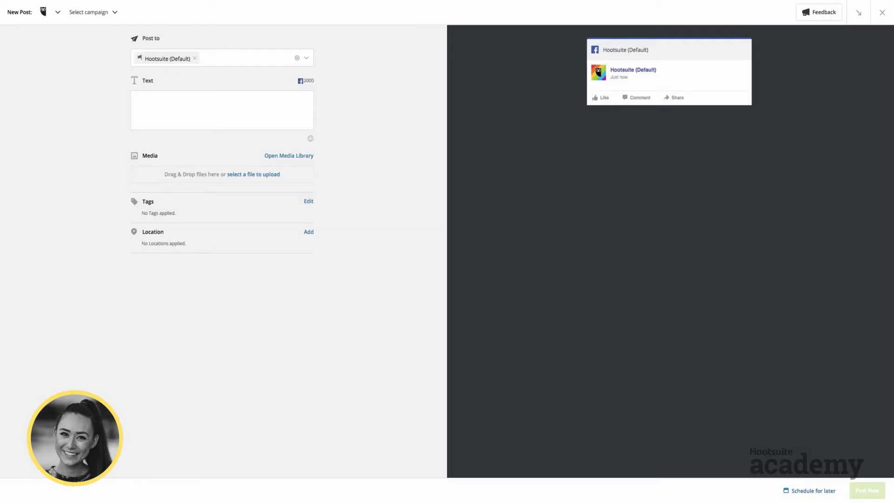
Paste the 7 Twitter accounts sentence, replacing its colon and URL with a period
left_click(175, 104)
type("7 Twitter accounts that will make you a better social media marketer: http://ow.ly/hOWt50igo3d")
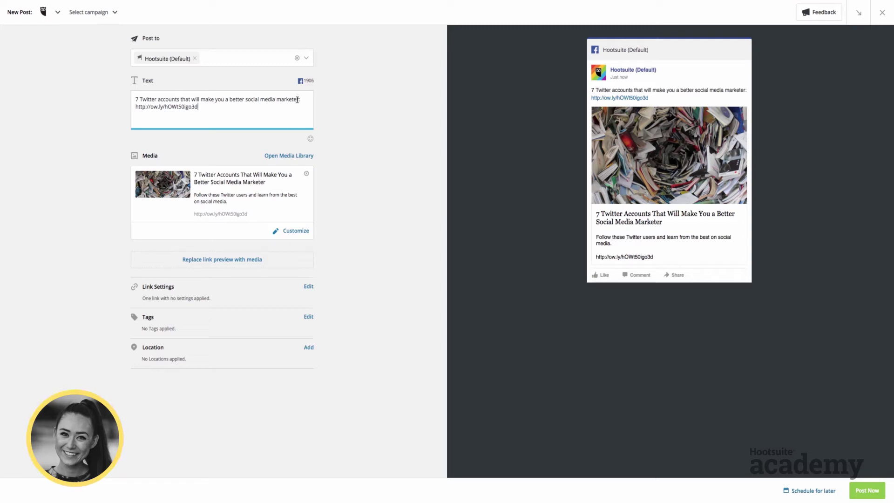
left_click_drag(297, 99, 299, 106)
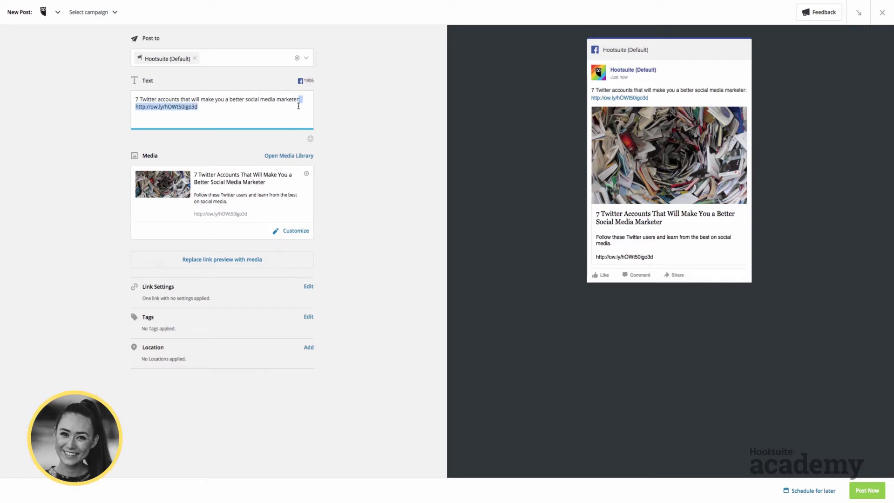
key("BackSpace")
type(".")
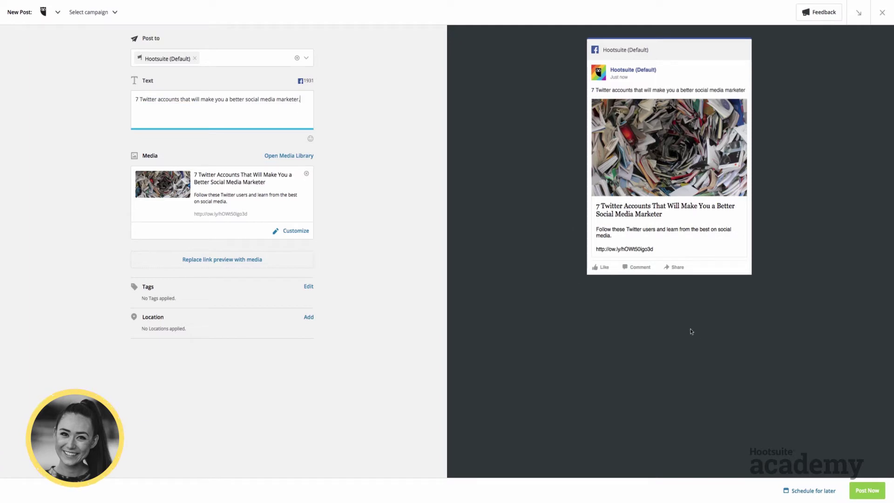
left_click(808, 491)
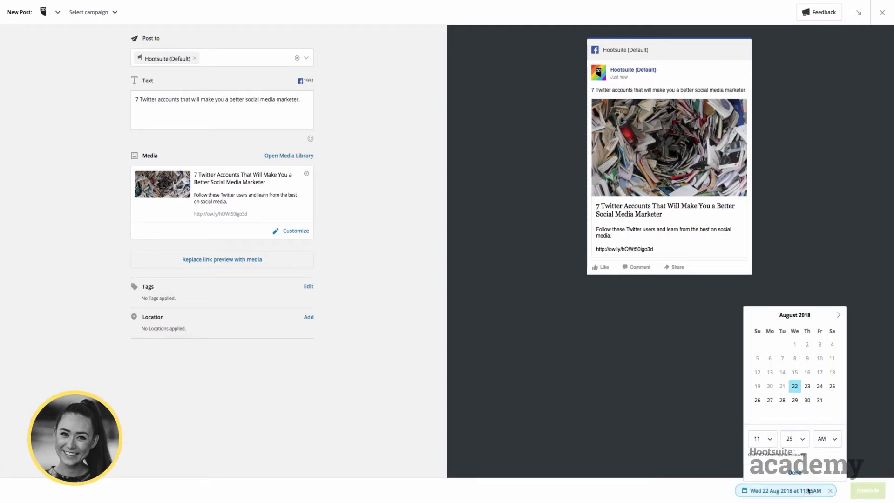
Set the post's publish time to Thursday 23 August 2018 at 12:30 AM
left_click(807, 386)
left_click(770, 443)
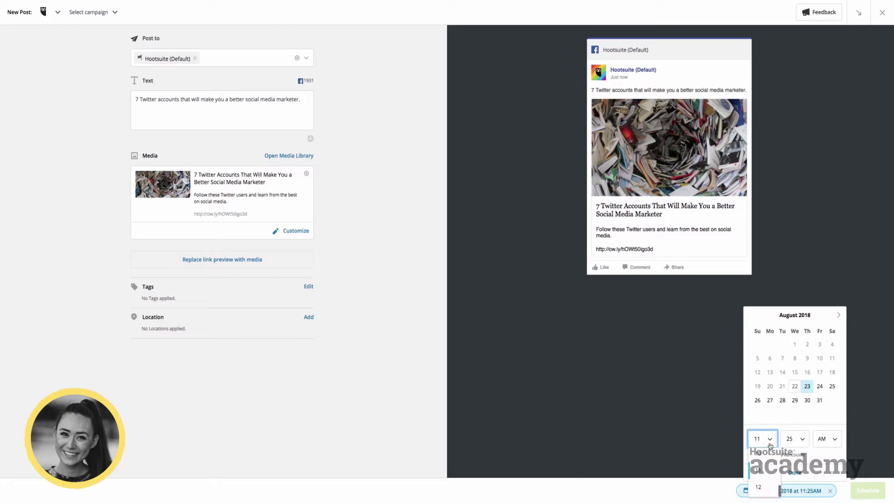
left_click(758, 486)
left_click(792, 440)
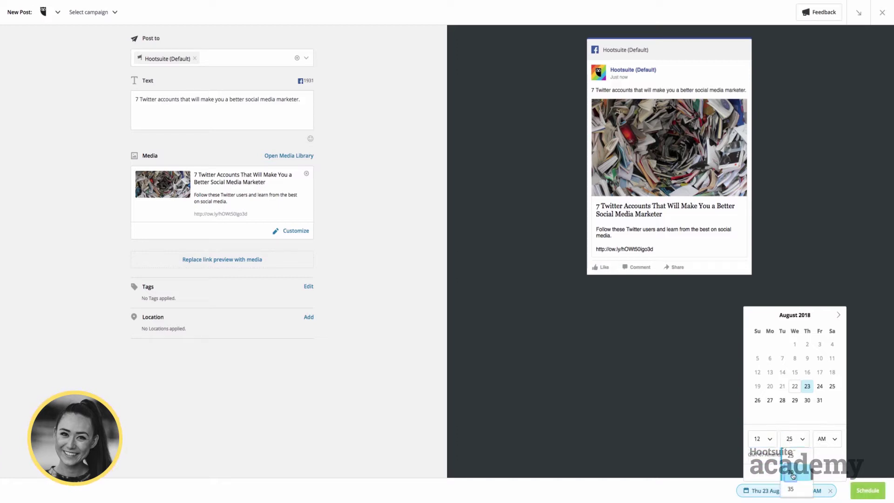
left_click(793, 473)
left_click(572, 333)
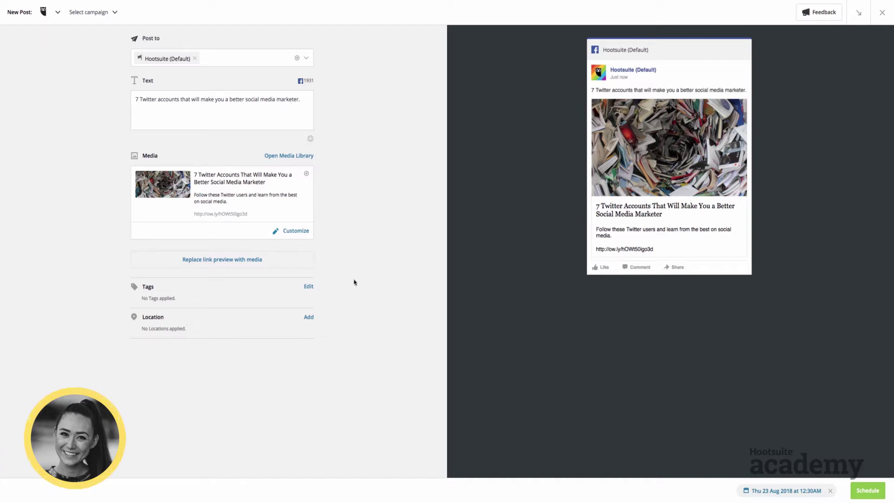
left_click(297, 156)
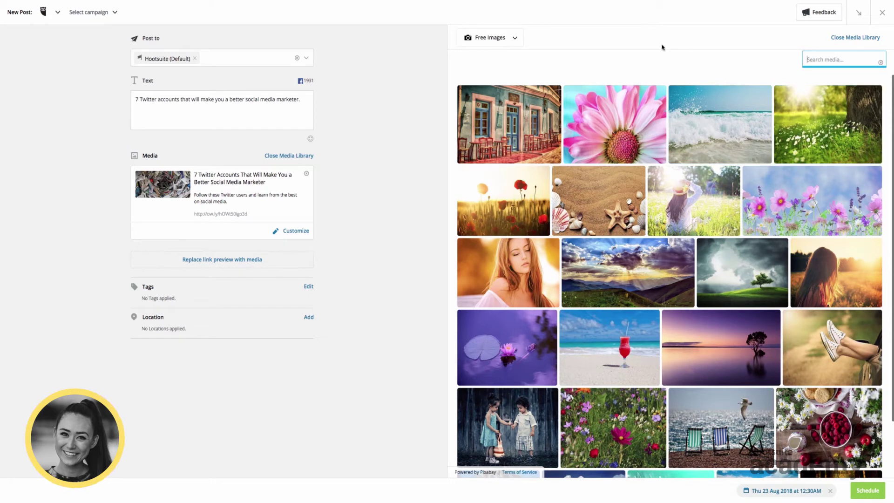
Search the Free Images media library for 'laptop'
type("laptop")
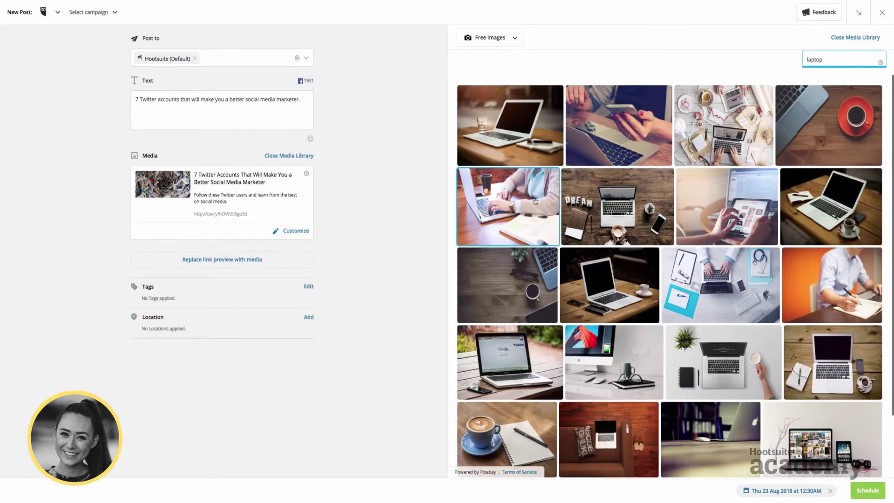
left_click(494, 37)
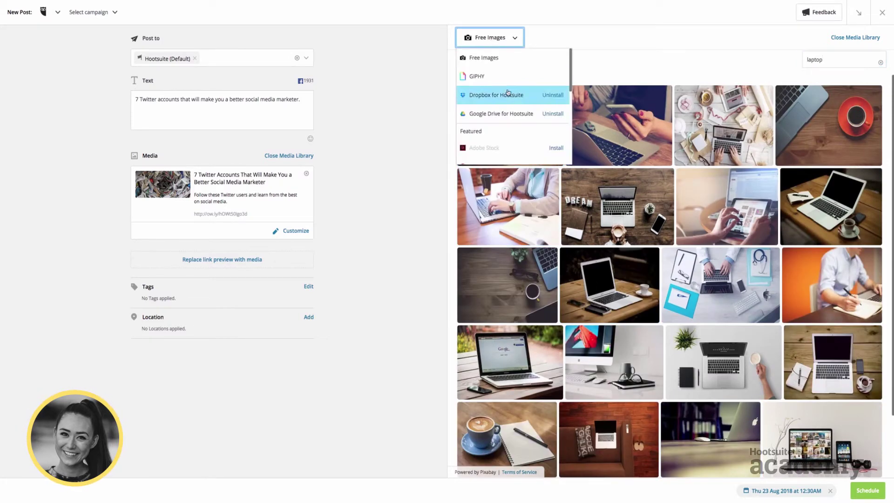
Switch the media source to GIPHY and search for 'cat'
left_click(490, 78)
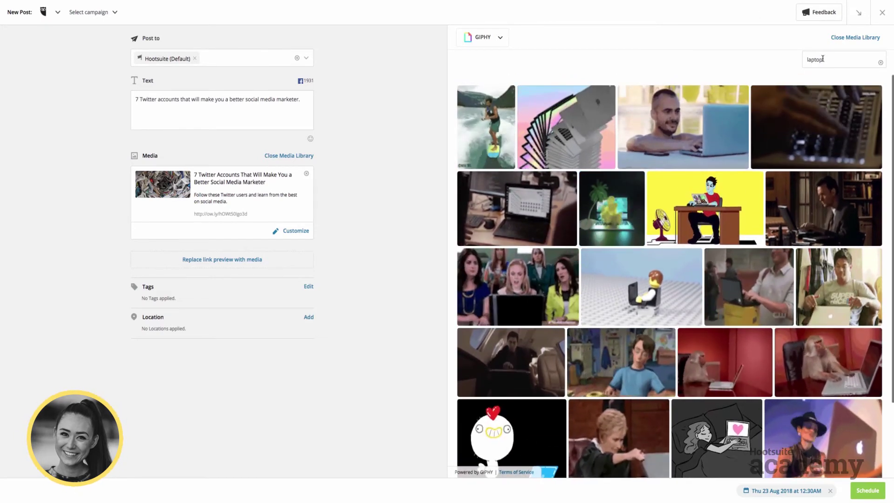
double_click(823, 58)
type("cat")
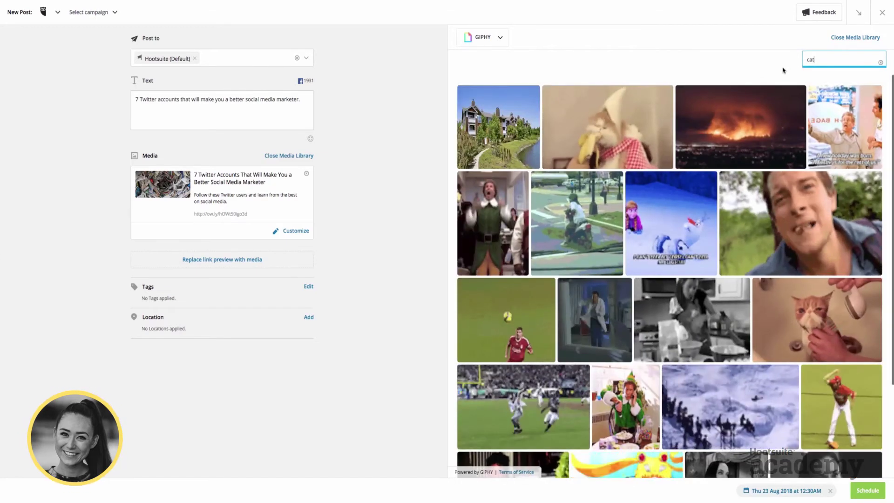
Attach the keyboard photo from Google Drive's Social First Assets › Stock photos folder
left_click(498, 39)
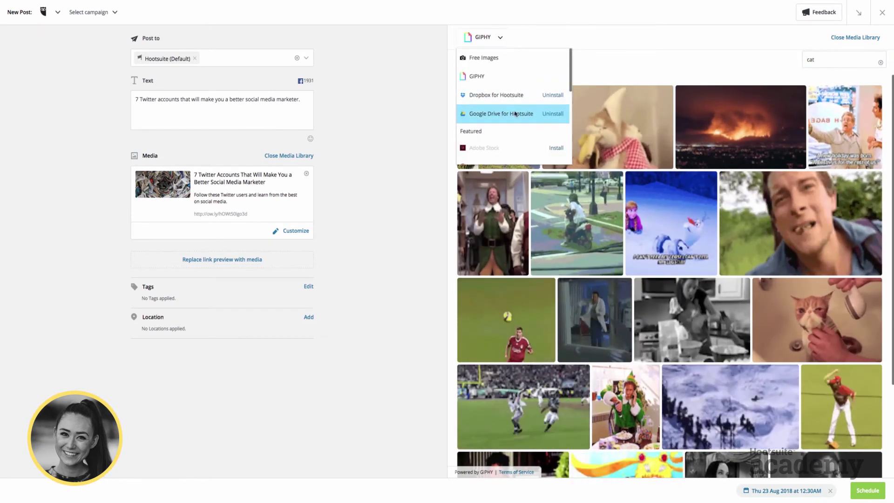
left_click(516, 113)
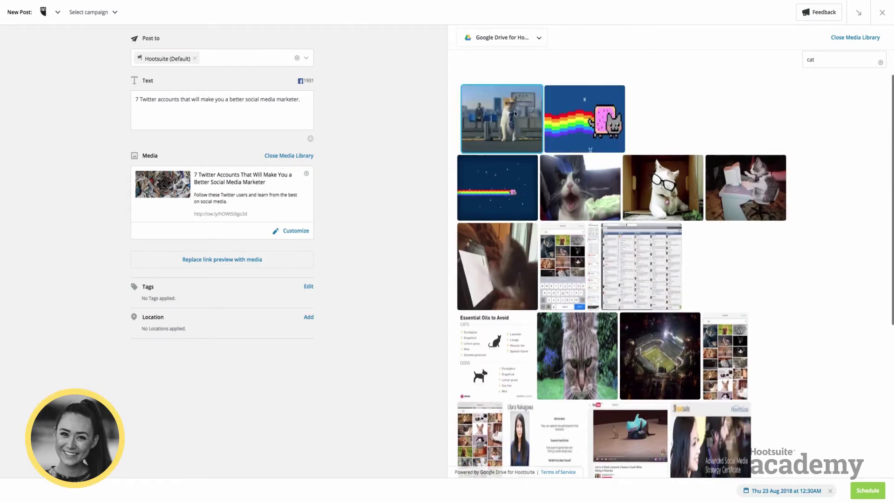
left_click(881, 63)
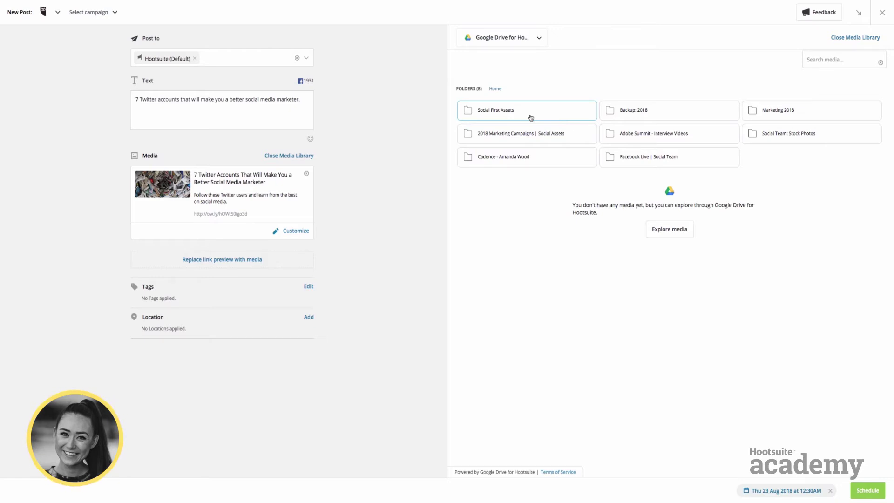
left_click(531, 118)
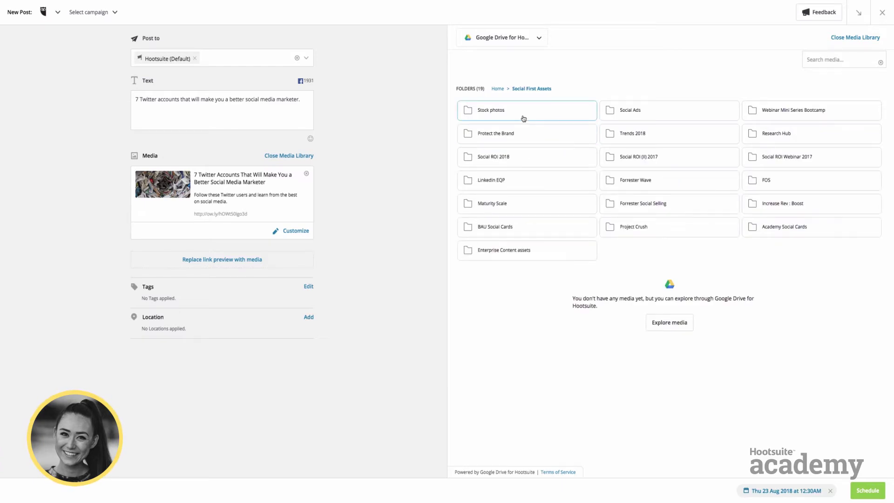
left_click(520, 111)
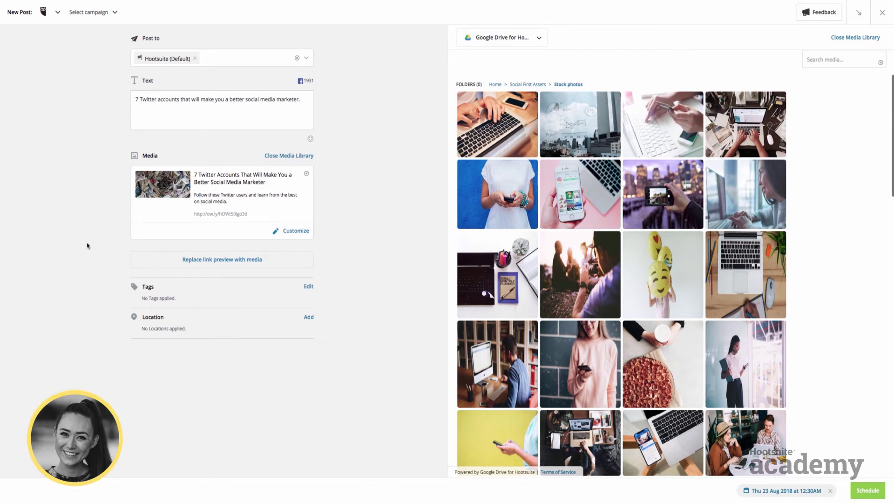
left_click(528, 204)
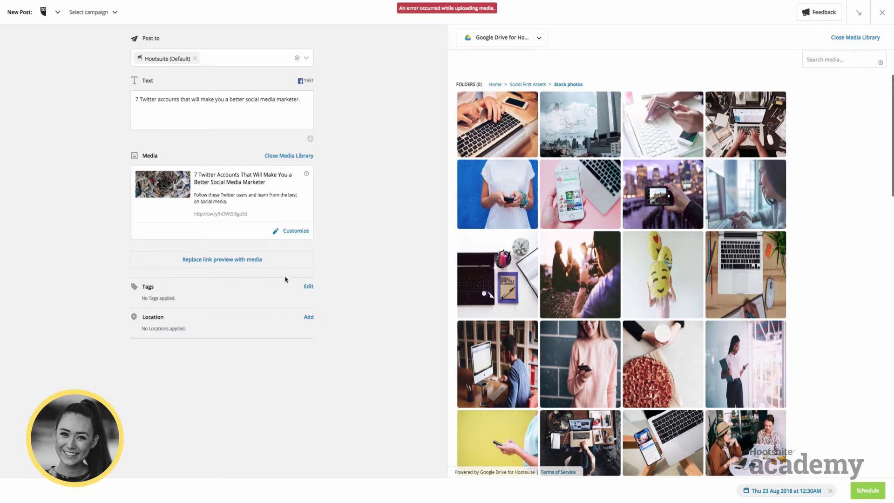
left_click(482, 144)
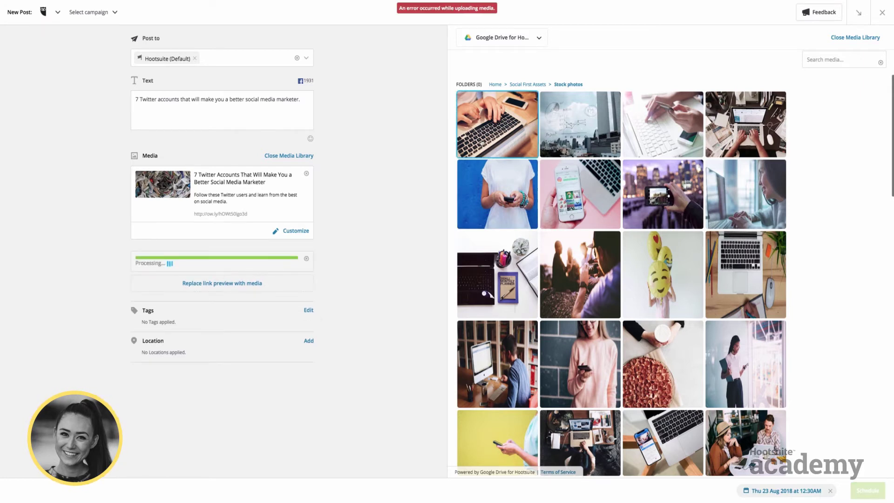
left_click(854, 39)
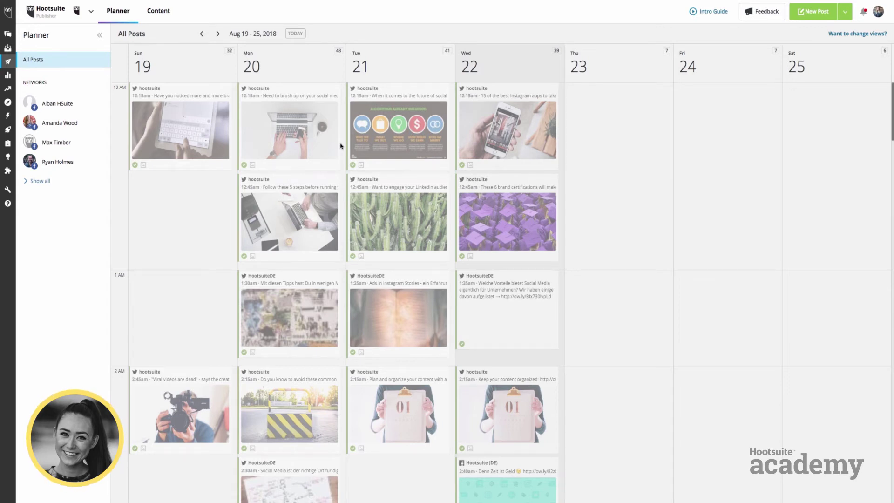
Scroll through the week's scheduled posts in the Planner, then switch to Publisher Content
scroll(341, 146, "down", 6)
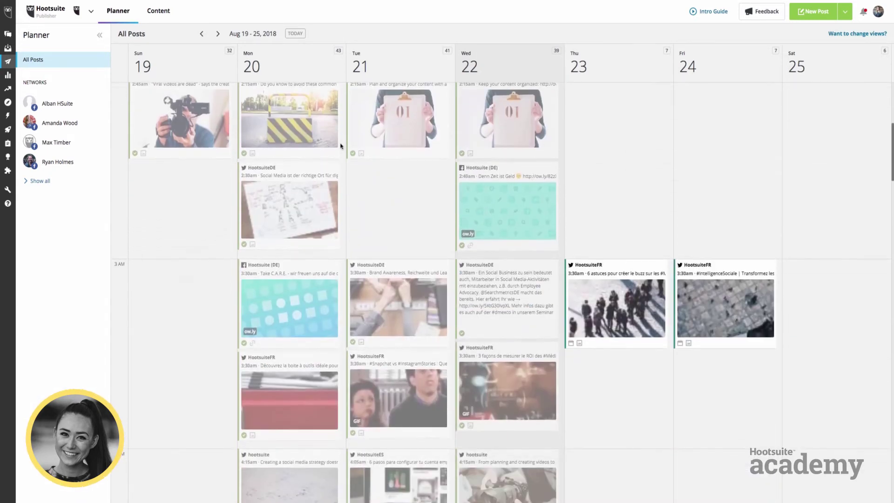
scroll(340, 146, "down", 3)
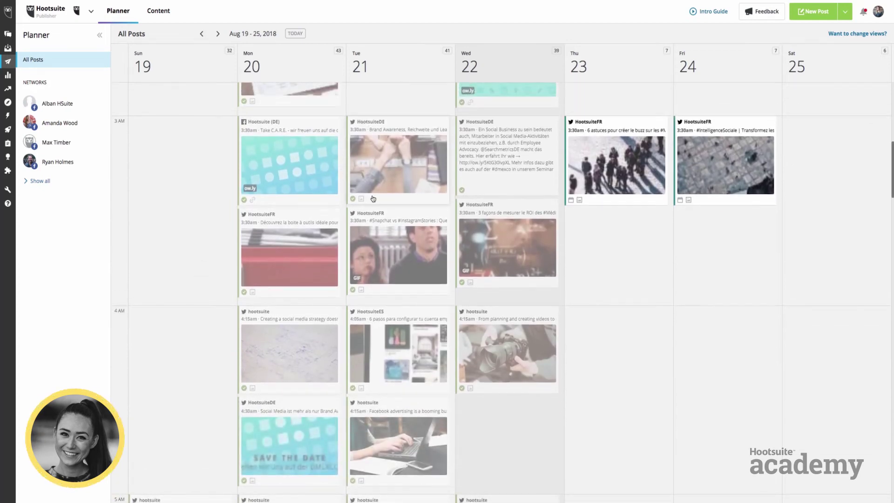
scroll(351, 201, "down", 8)
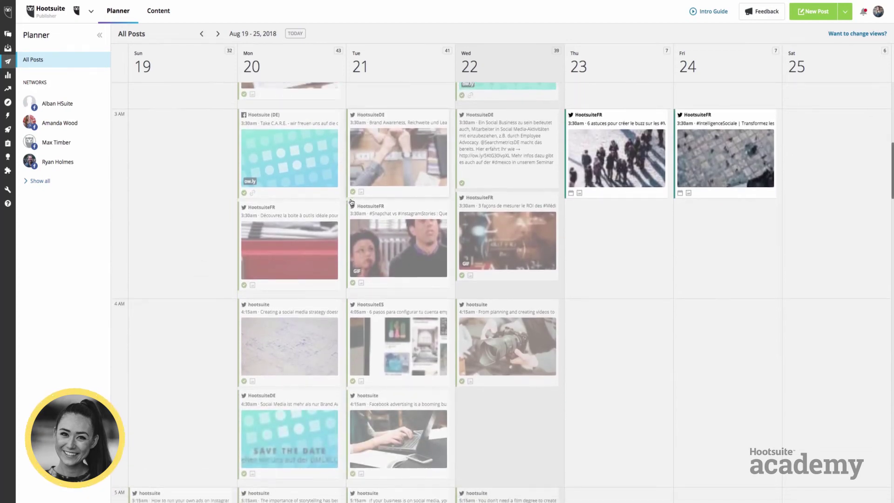
scroll(351, 202, "down", 2)
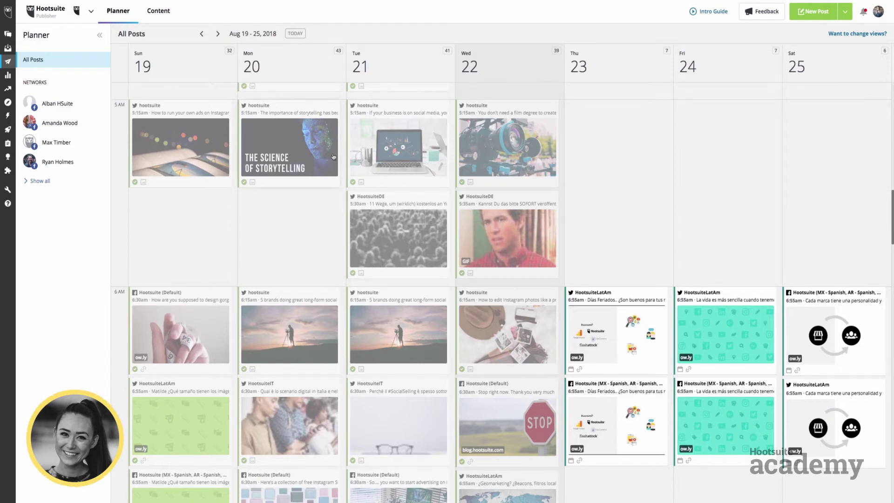
scroll(394, 420, "down", 1)
scroll(394, 419, "down", 10)
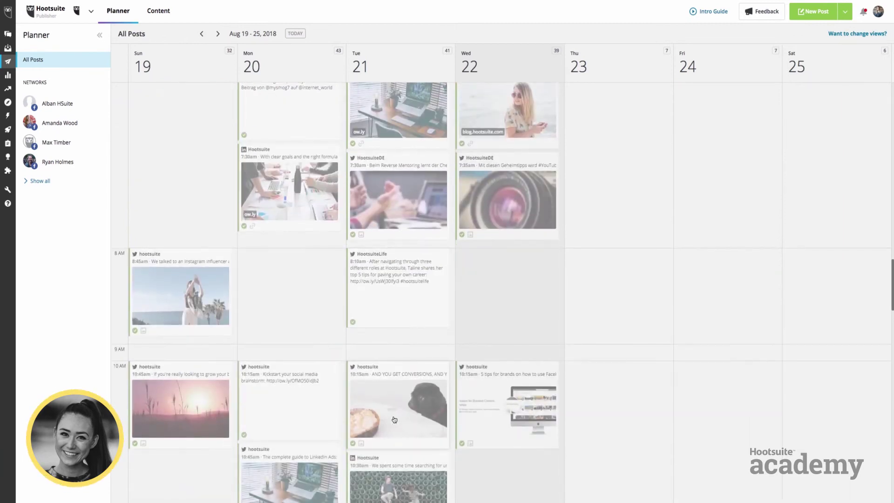
scroll(394, 420, "up", 15)
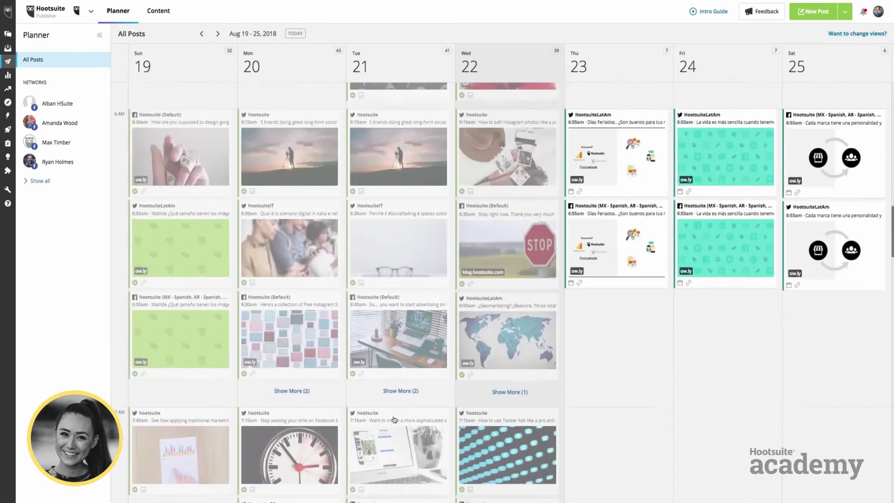
scroll(394, 420, "up", 8)
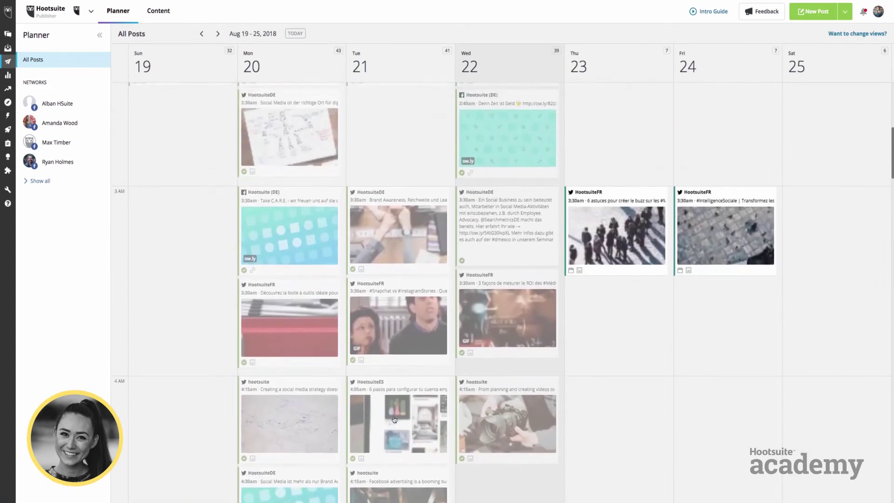
scroll(394, 419, "up", 6)
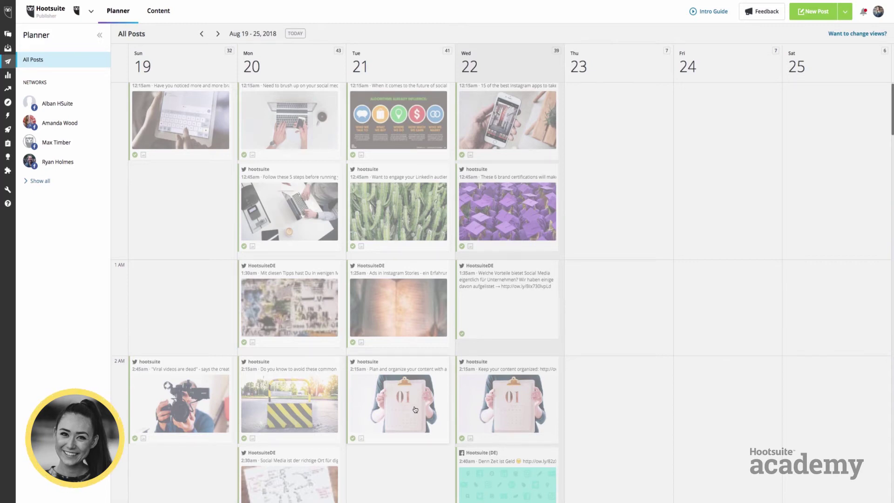
scroll(415, 410, "down", 1)
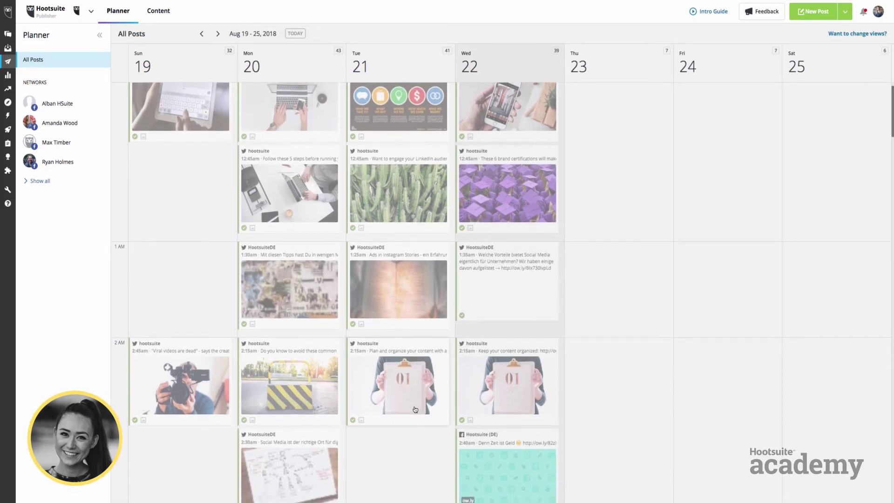
left_click(155, 11)
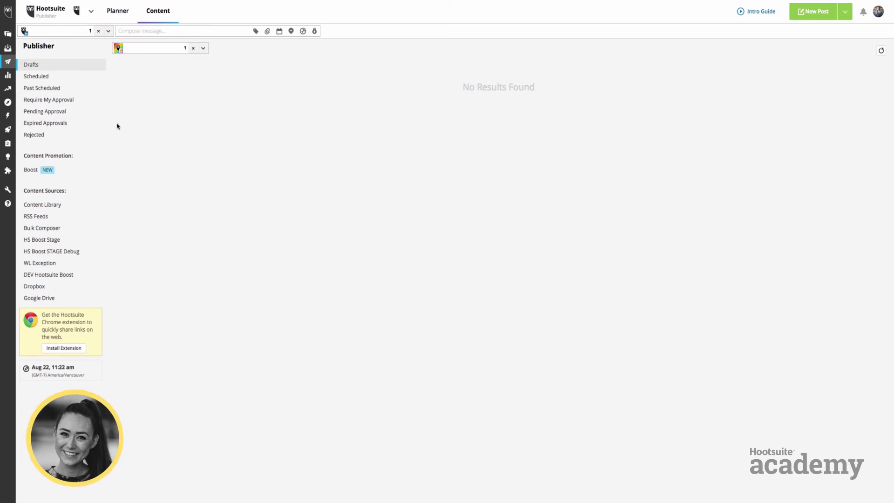
Show messages requiring my approval, filtered by a single profile
left_click(65, 102)
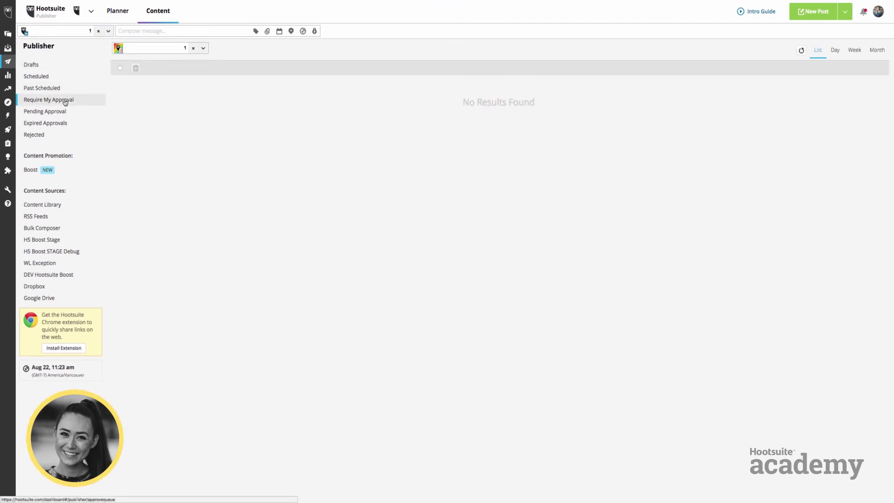
left_click(192, 49)
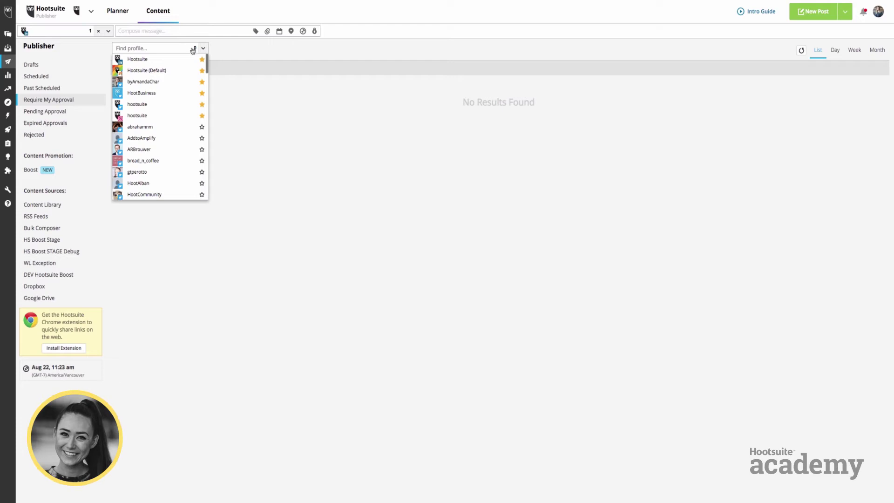
left_click(72, 45)
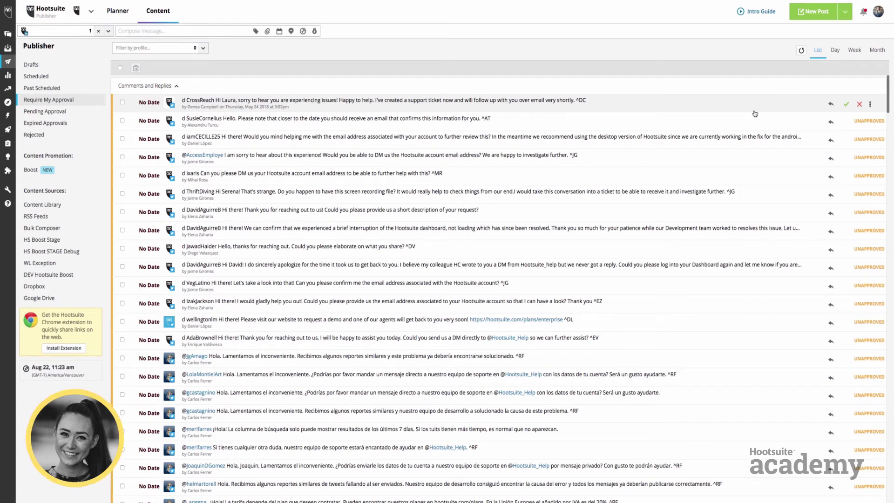
Return to the streams dashboard and start a new post
left_click(846, 105)
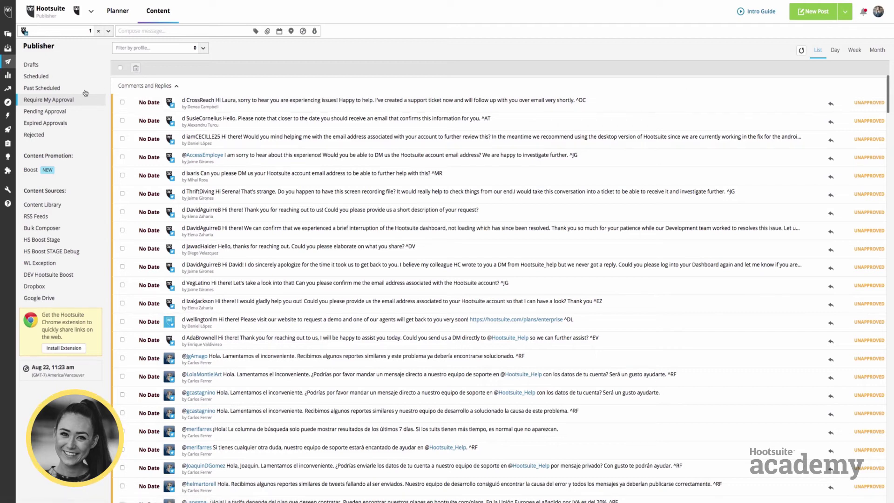
scroll(7, 40, "down", 1)
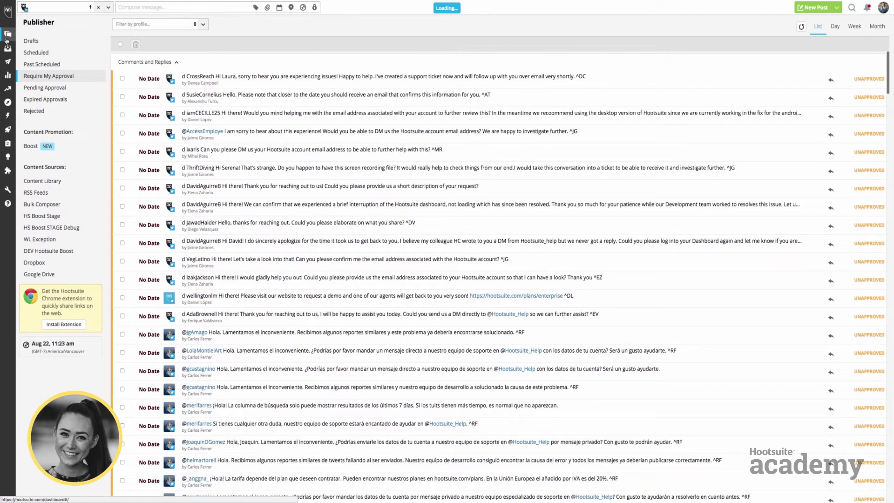
left_click(7, 36)
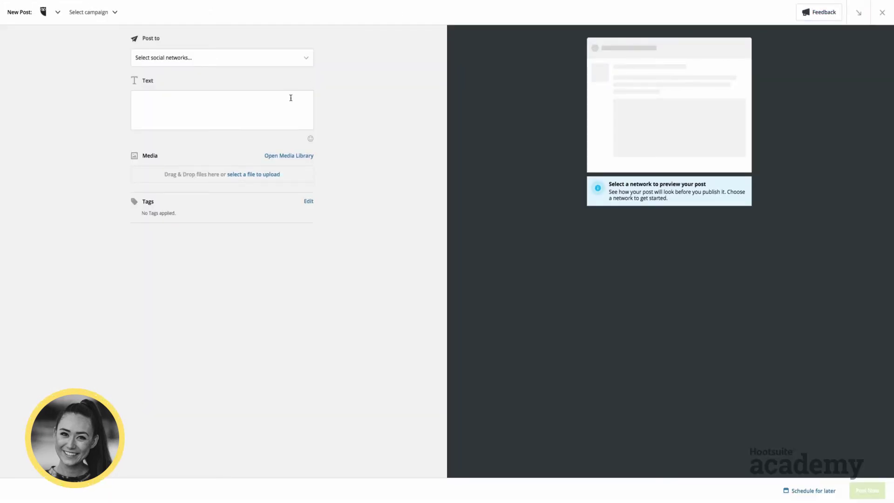
Enter hootsuite.com as the post text and go to managing its link presets
left_click(246, 114)
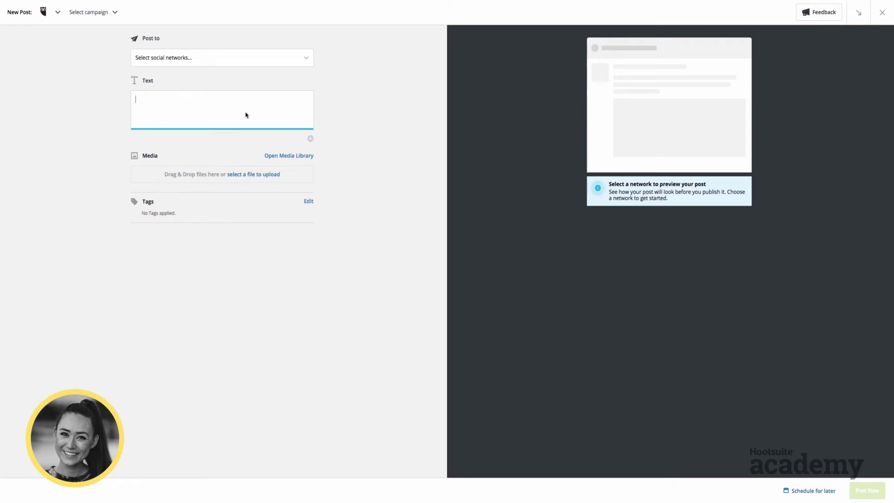
type("h")
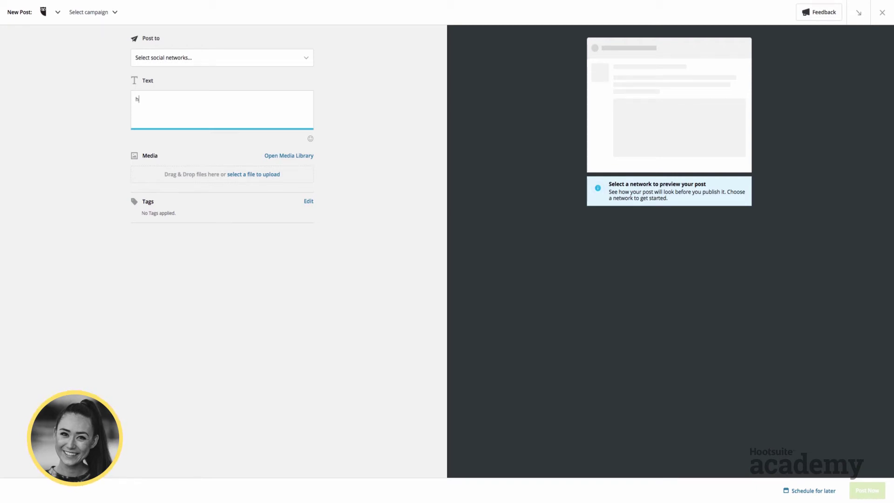
type("ootsuite.com")
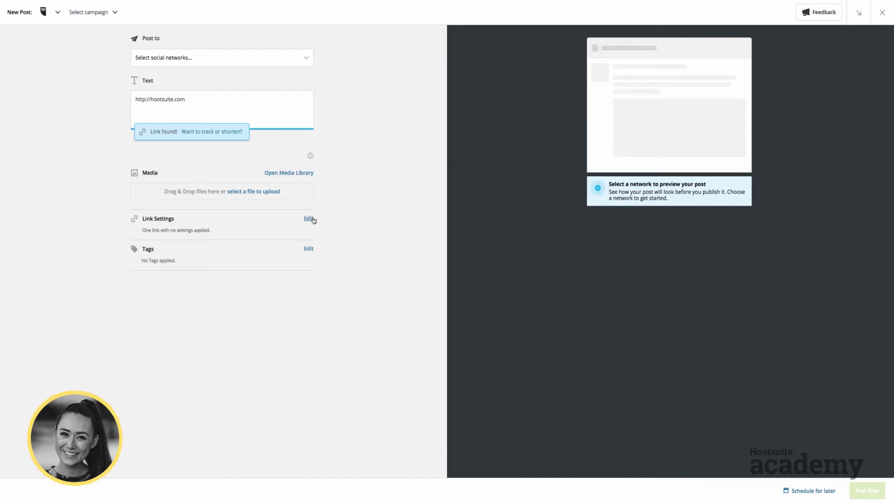
left_click(311, 219)
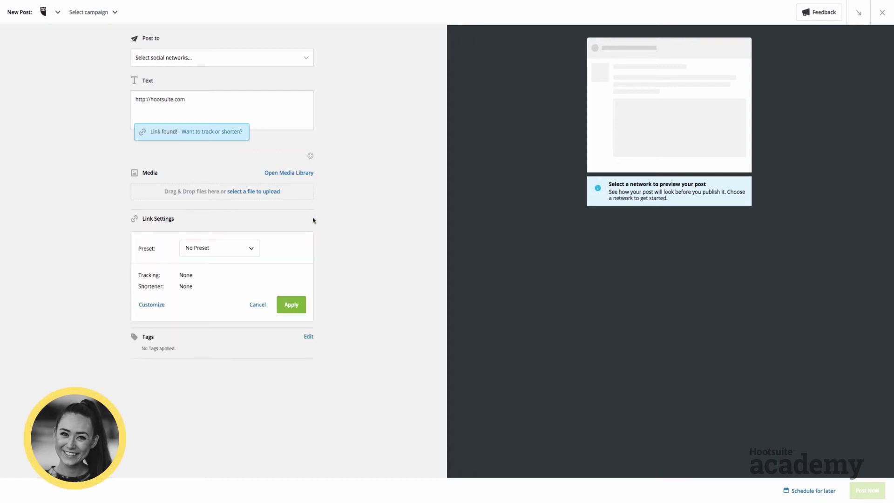
left_click(231, 237)
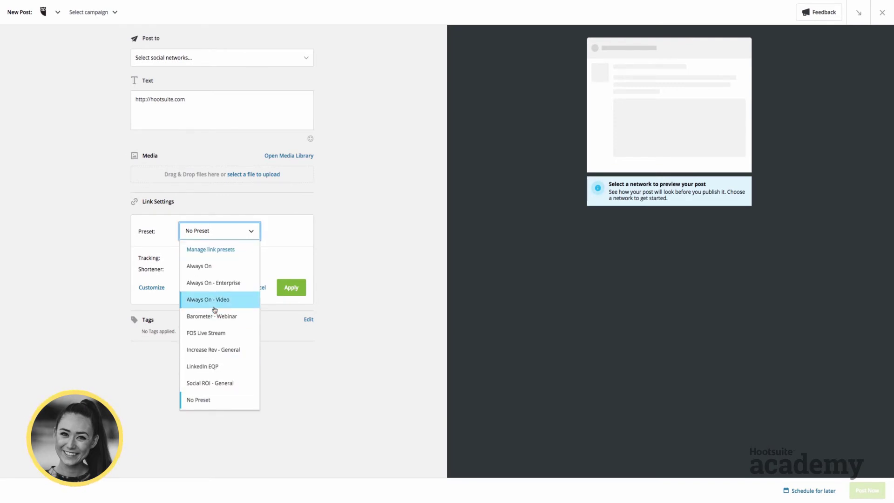
left_click(213, 254)
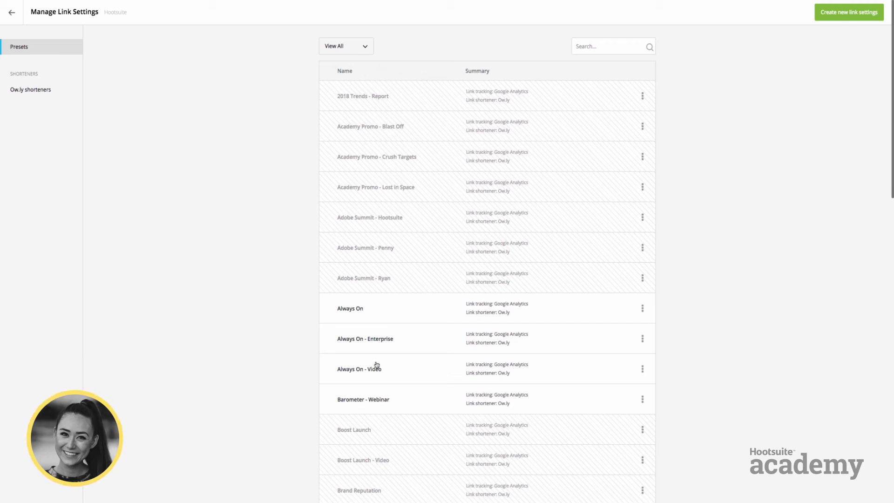
scroll(377, 365, "down", 4)
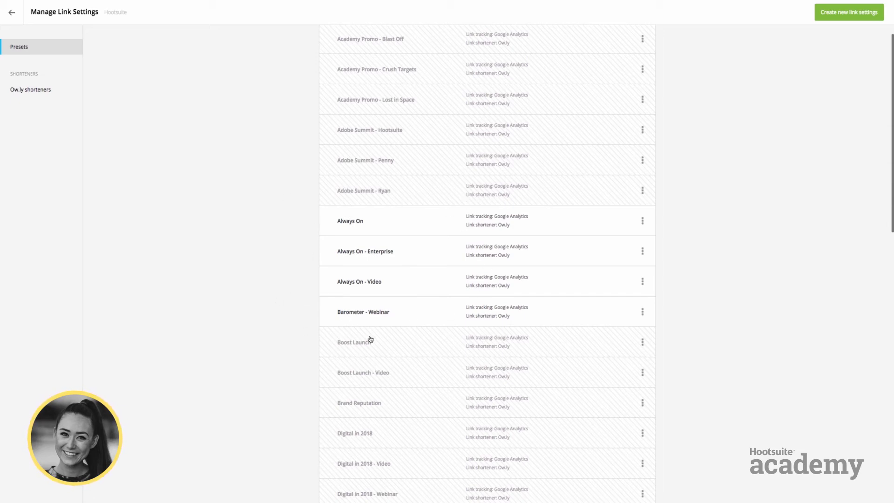
left_click(419, 226)
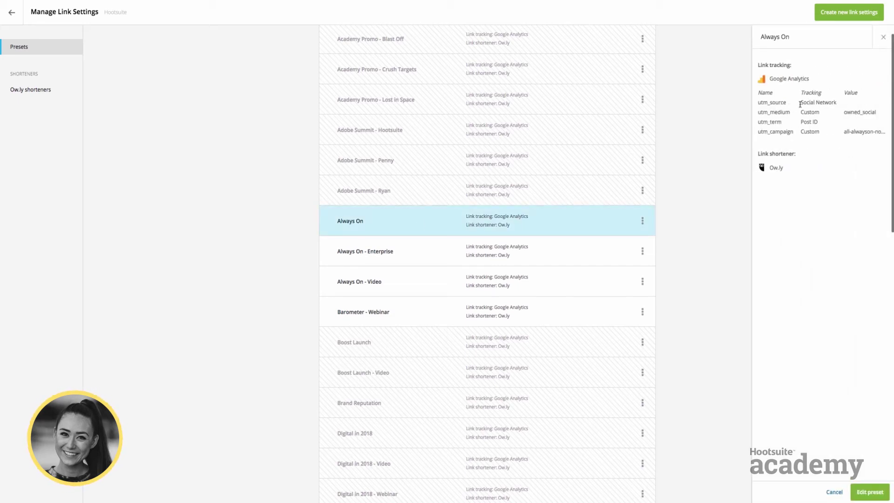
left_click_drag(800, 105, 892, 136)
left_click(884, 38)
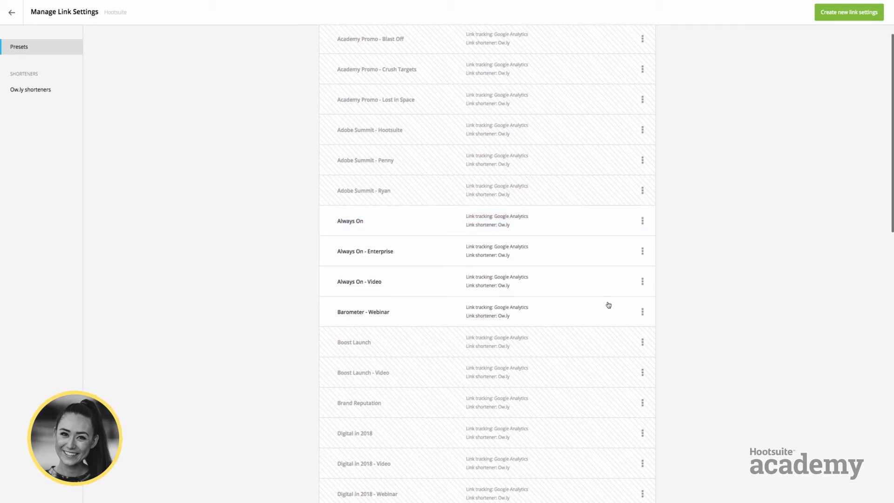
scroll(608, 305, "down", 1)
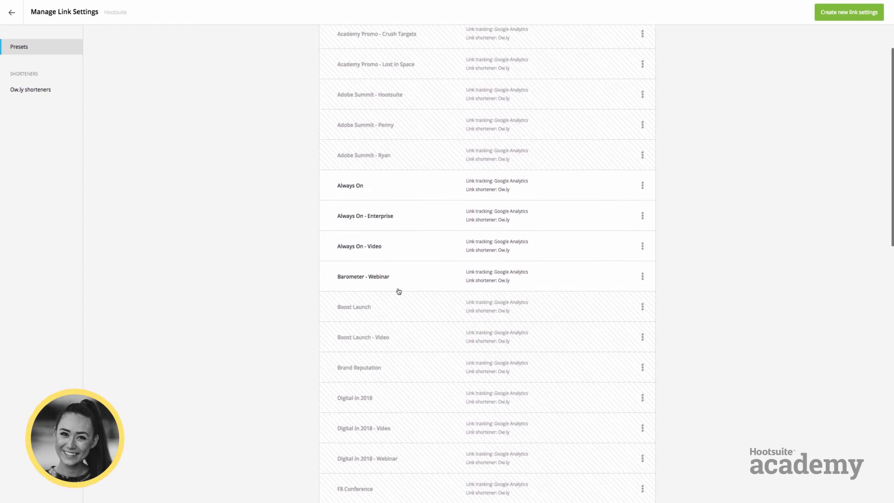
scroll(378, 285, "down", 2)
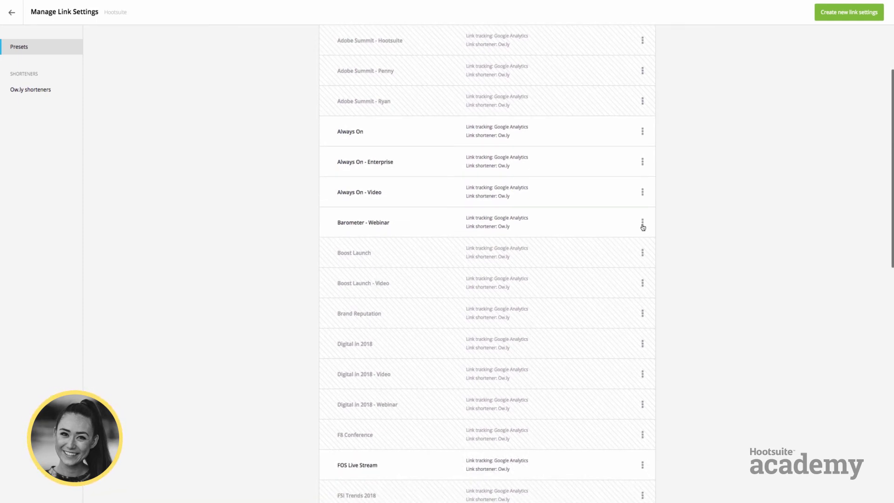
left_click(642, 224)
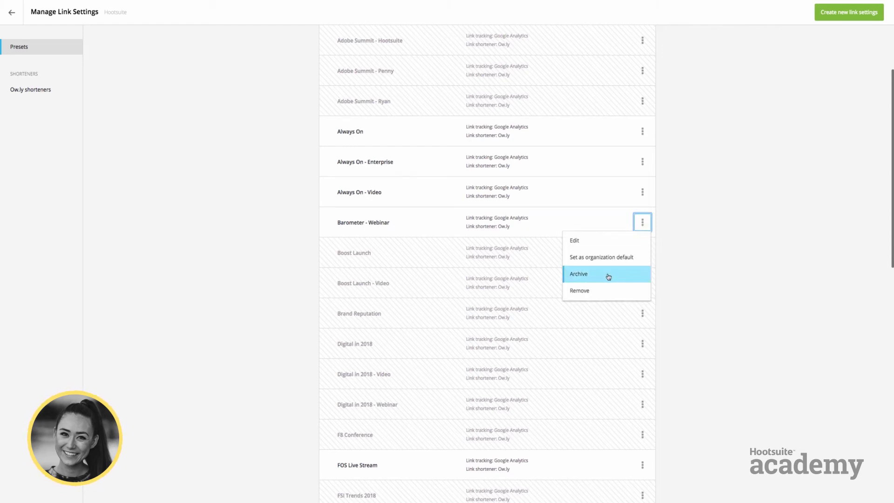
left_click(672, 246)
scroll(695, 85, "up", 4)
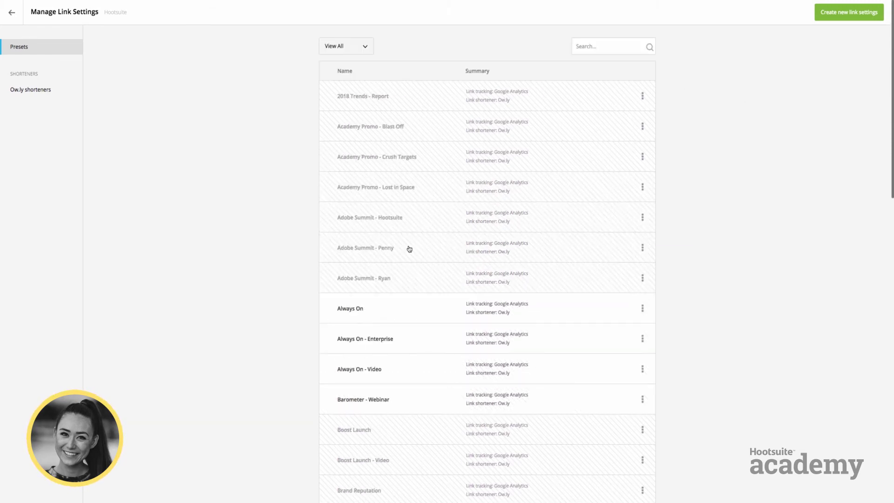
left_click(13, 13)
Apply the Always On link preset to the post's link
left_click(211, 235)
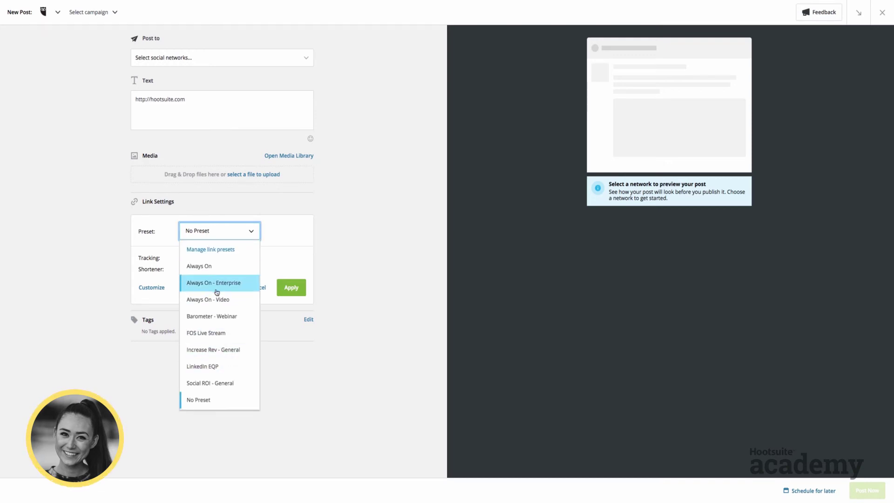
left_click(210, 269)
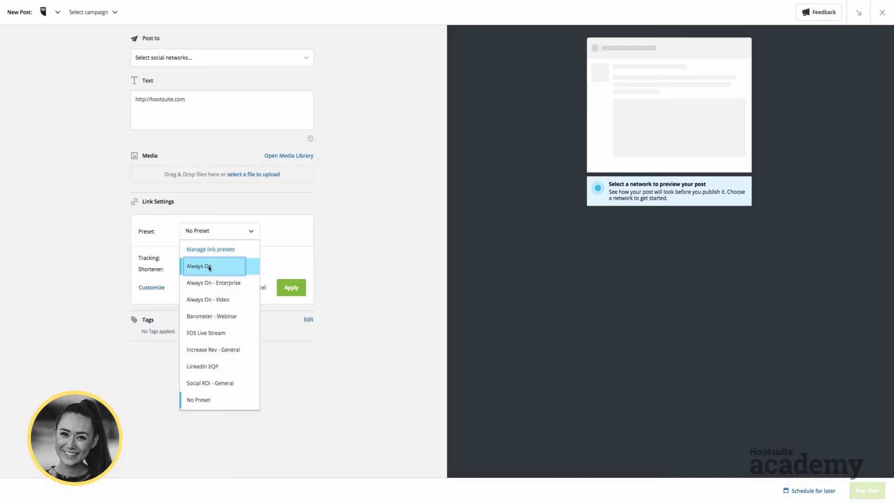
left_click(209, 268)
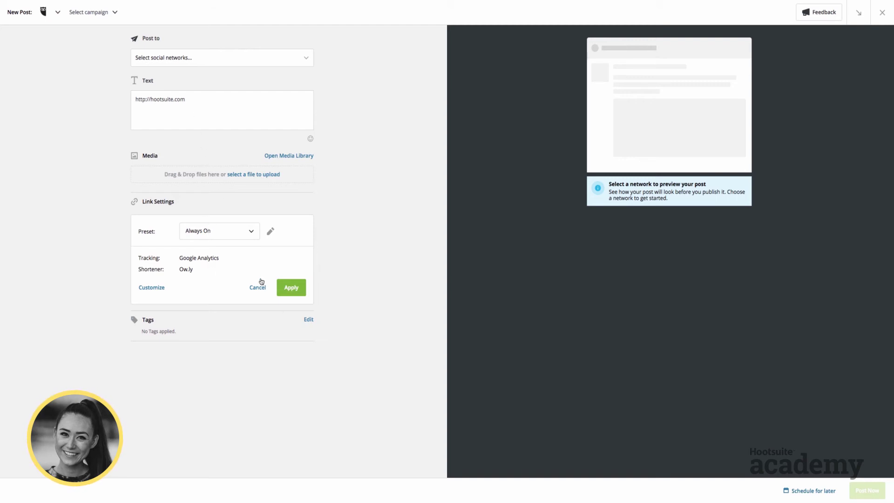
left_click(294, 289)
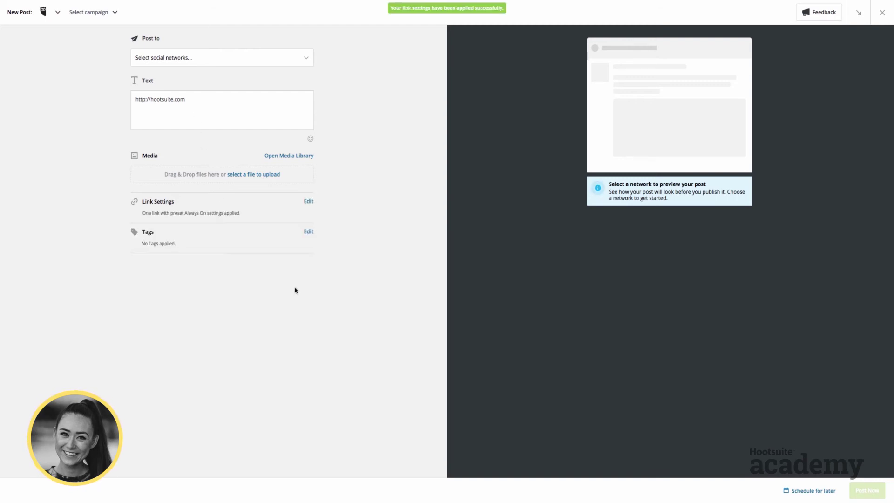
Remove the hootsuite.com preview card and reapply Always On so the link becomes an Ow.ly URL
triple_click(173, 98)
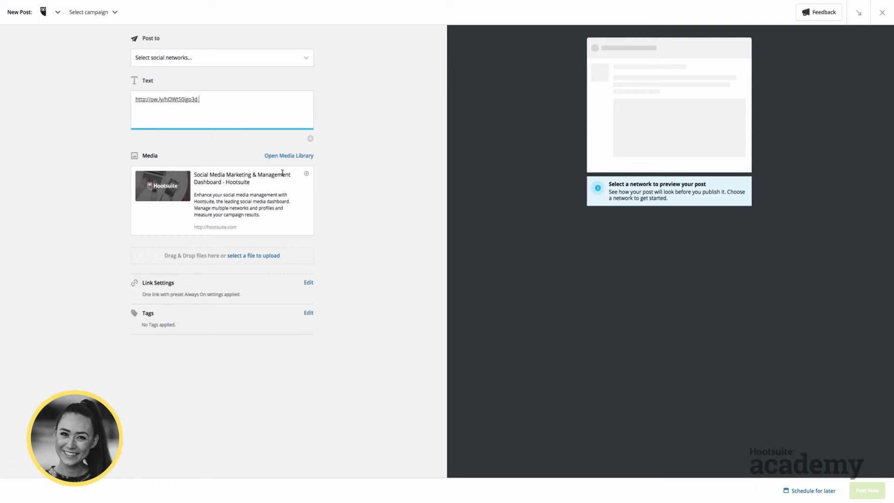
left_click(306, 175)
left_click(307, 202)
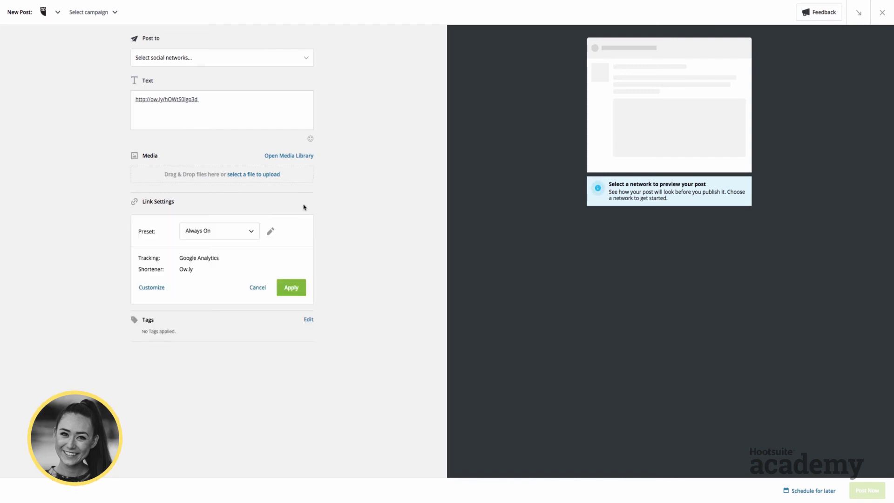
left_click(220, 238)
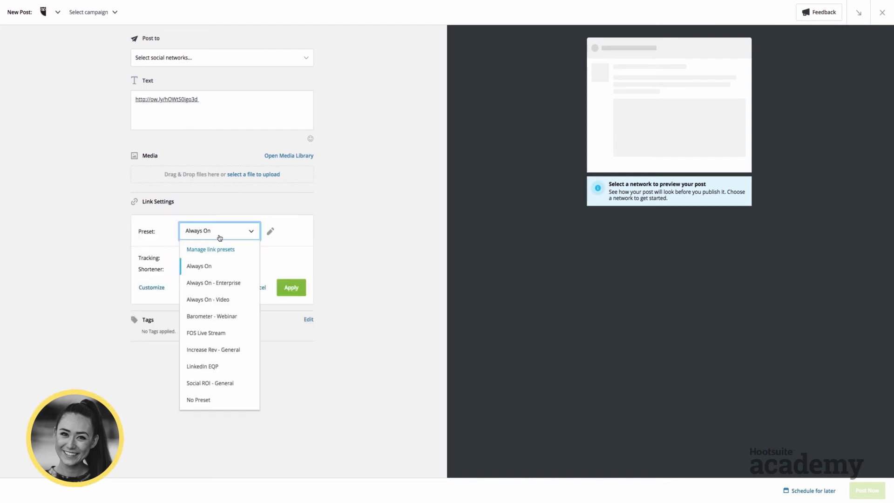
left_click(219, 270)
left_click(292, 288)
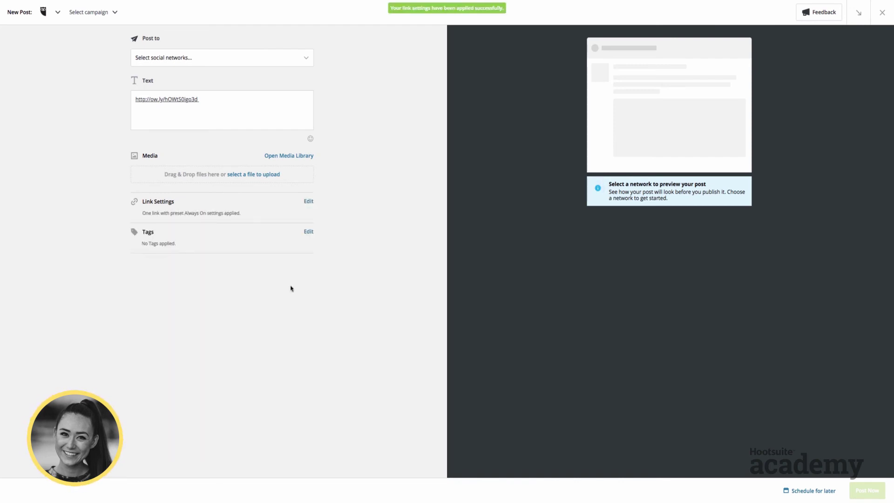
Address the Ow.ly link post to the Hootsuite (Default) Facebook page, then minimize the composer
left_click(238, 57)
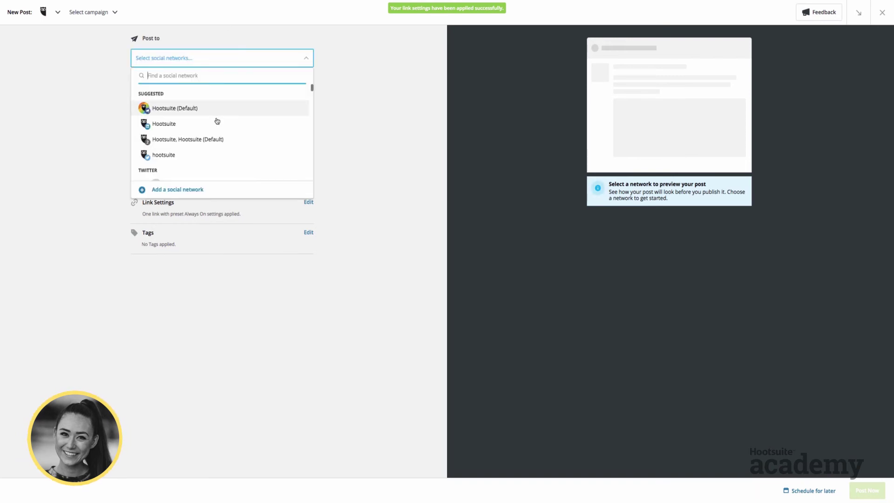
left_click(197, 110)
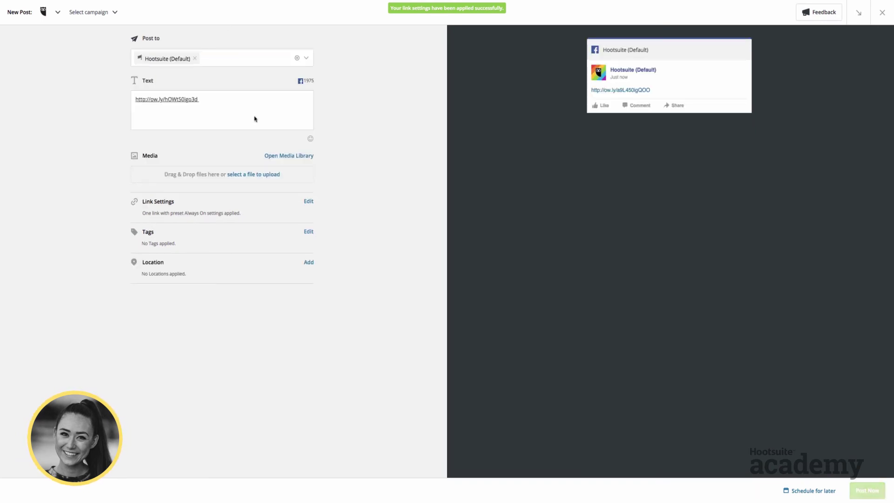
left_click(222, 105)
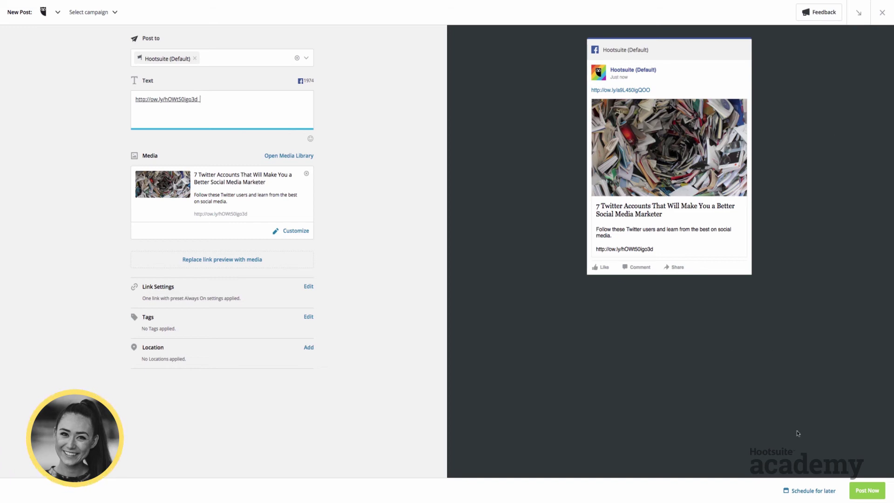
left_click(859, 13)
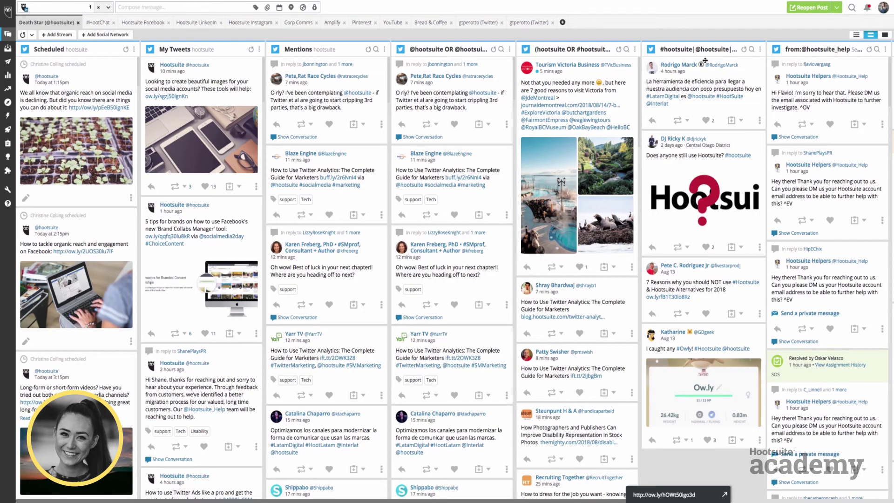
In the Planner, open the Wed 22 12:30pm long-form vs. short-form social video post for editing
left_click(9, 61)
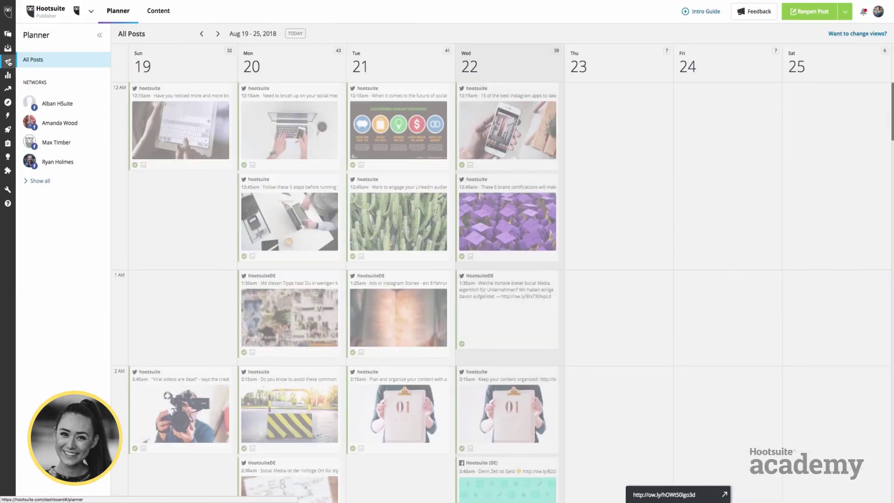
scroll(522, 312, "down", 5)
scroll(522, 312, "down", 3)
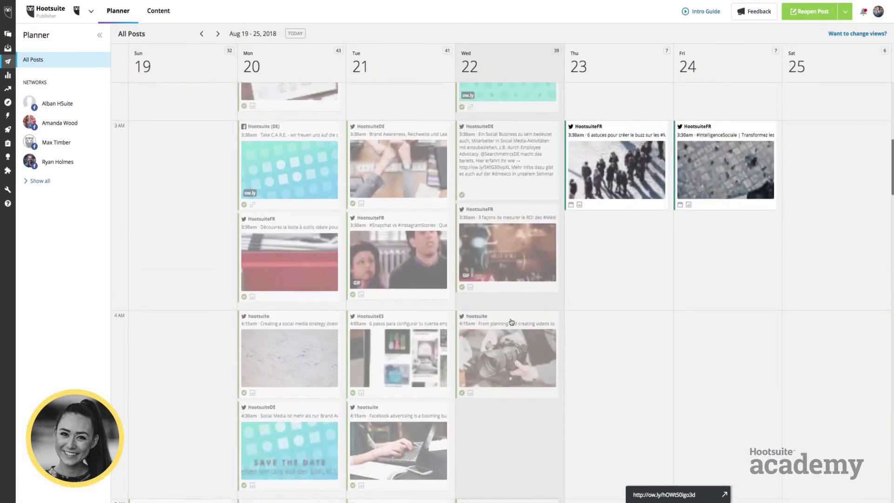
scroll(505, 328, "down", 10)
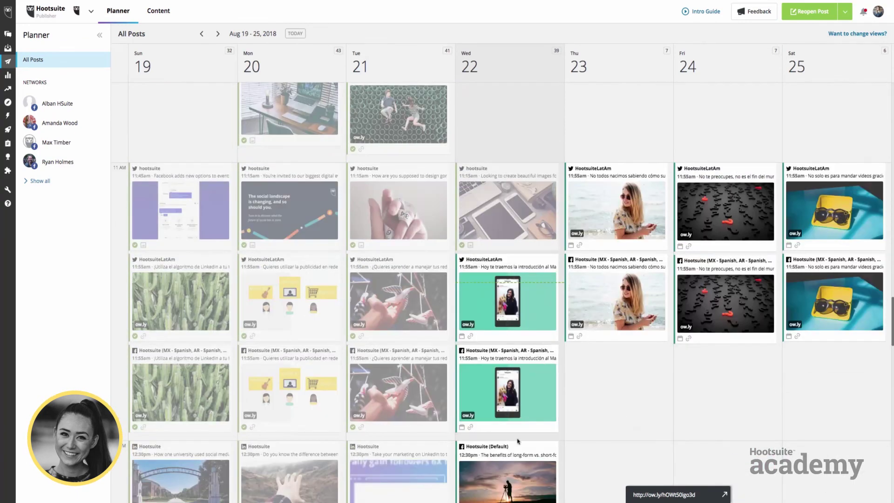
left_click(518, 443)
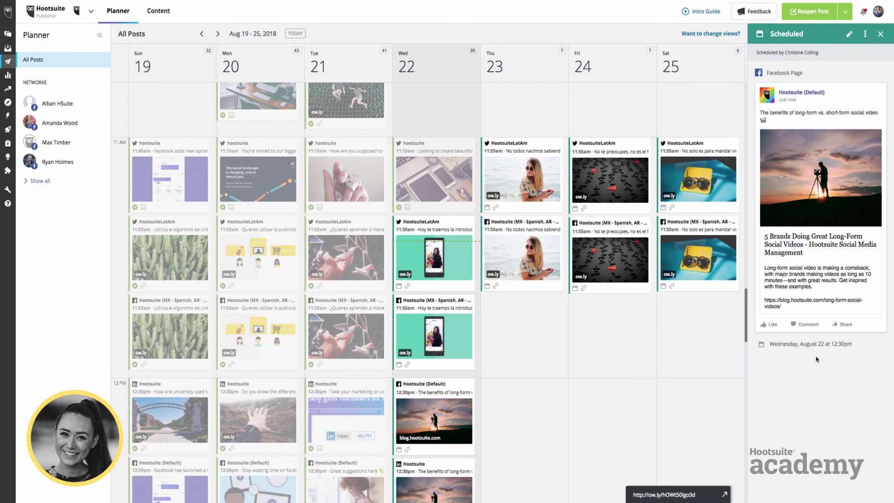
left_click(849, 35)
Confirm Edit on the scheduled post, then leave its editor without saving changes
left_click(483, 81)
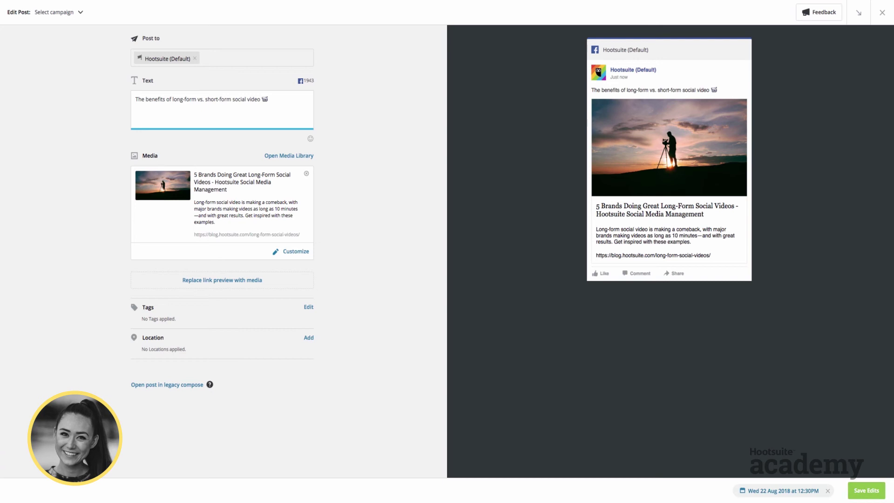
left_click(882, 12)
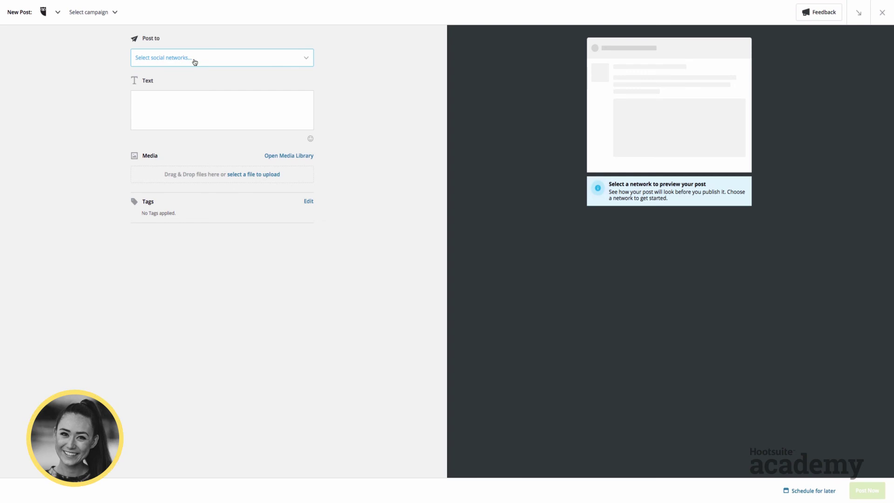
Search 'instagram', select the hootsuite Instagram Business account, and open the media library
left_click(194, 62)
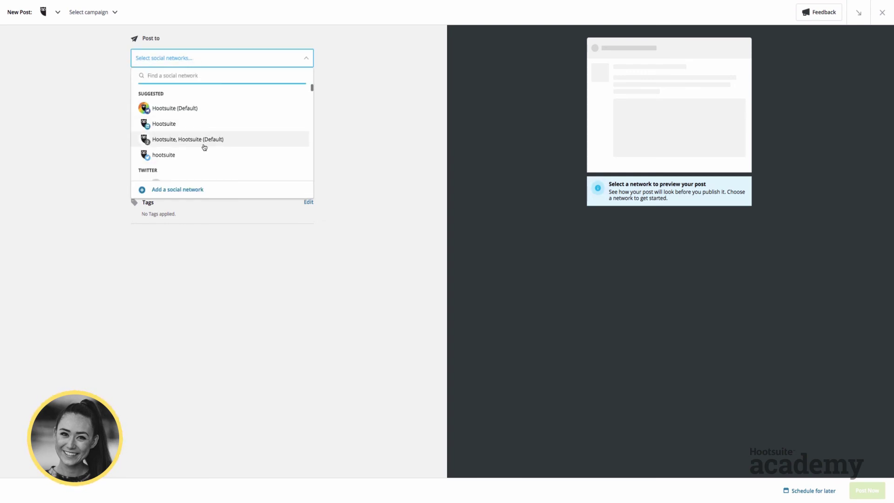
scroll(204, 147, "down", 1)
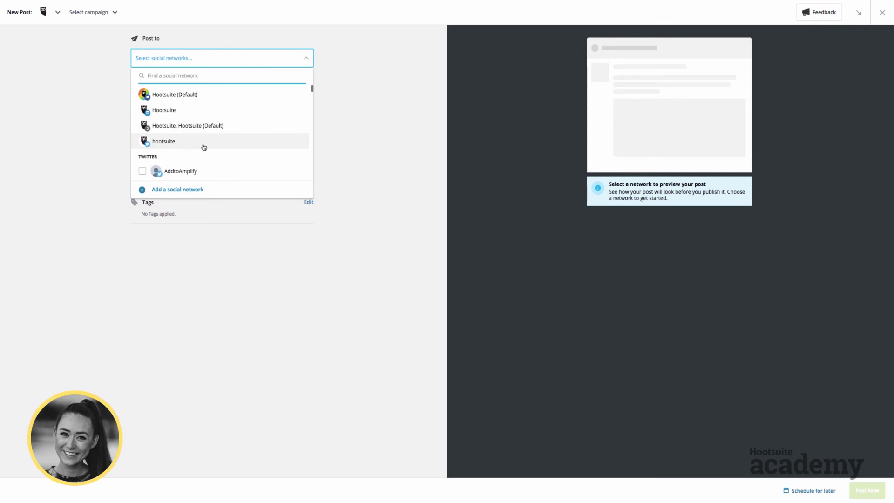
type("instagram")
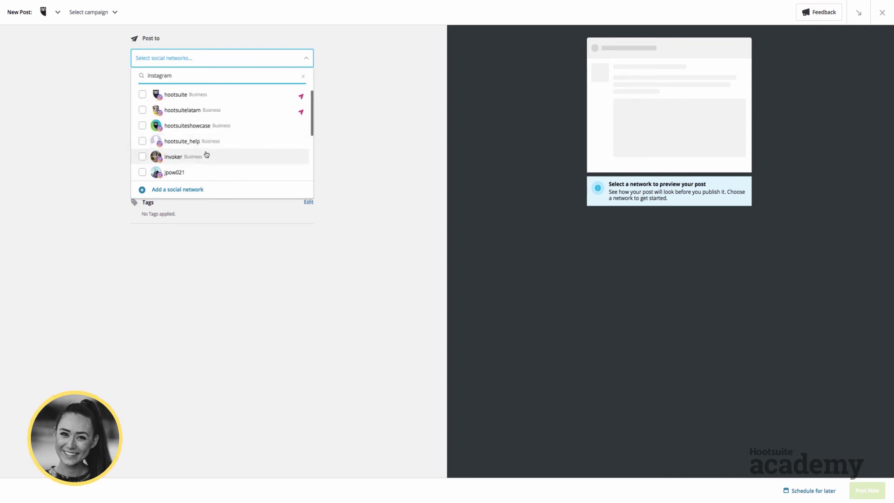
left_click(196, 100)
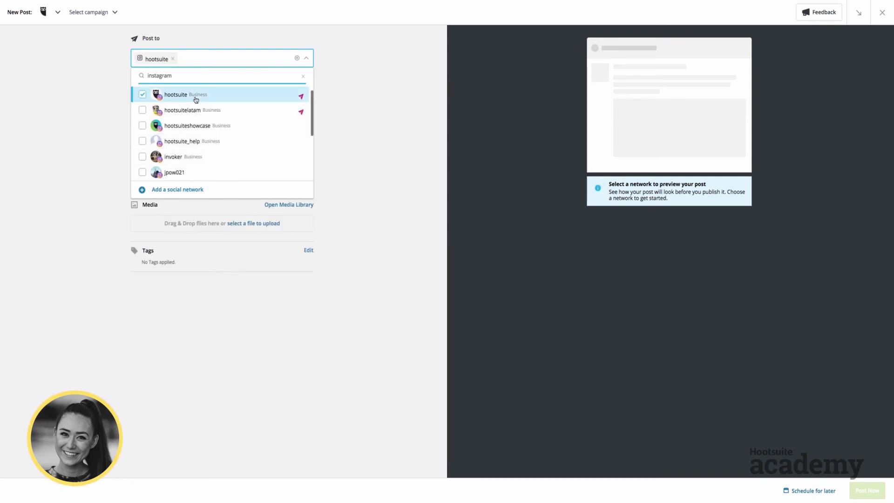
left_click(355, 112)
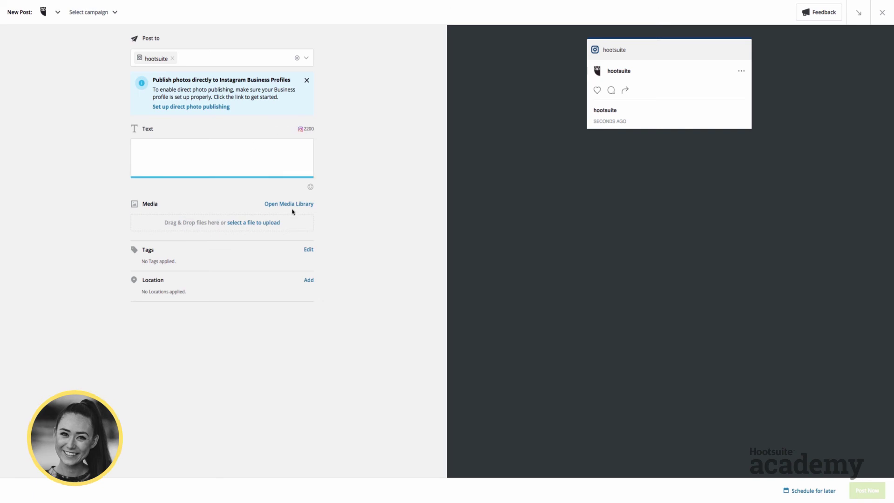
left_click(291, 208)
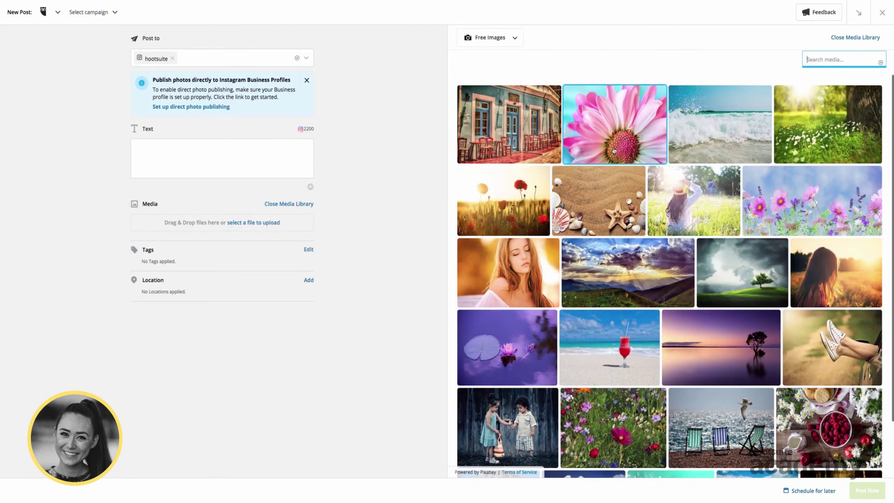
Attach the laptop-typing photo from Google Drive's Social First Assets > Stock photos folder
left_click(503, 38)
left_click(506, 112)
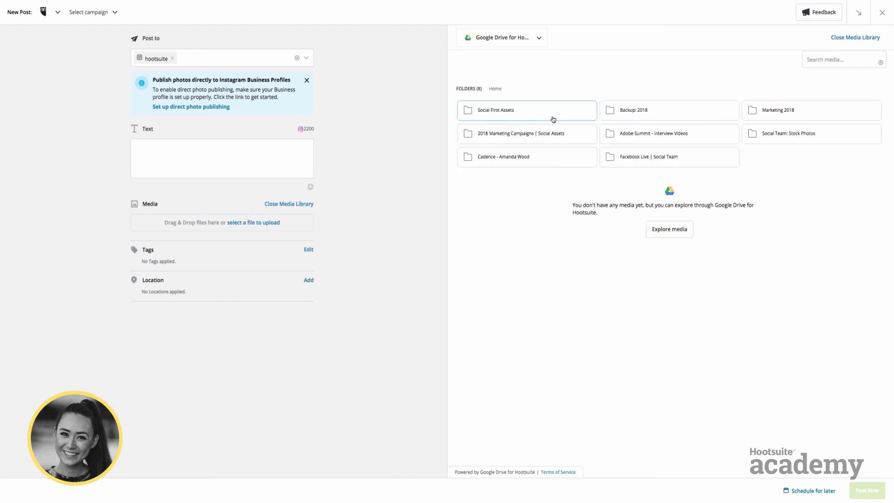
left_click(553, 119)
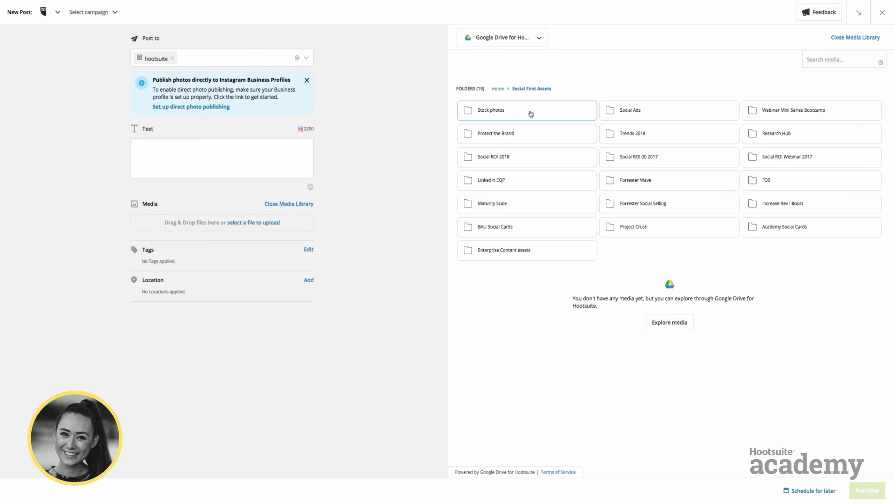
left_click(531, 114)
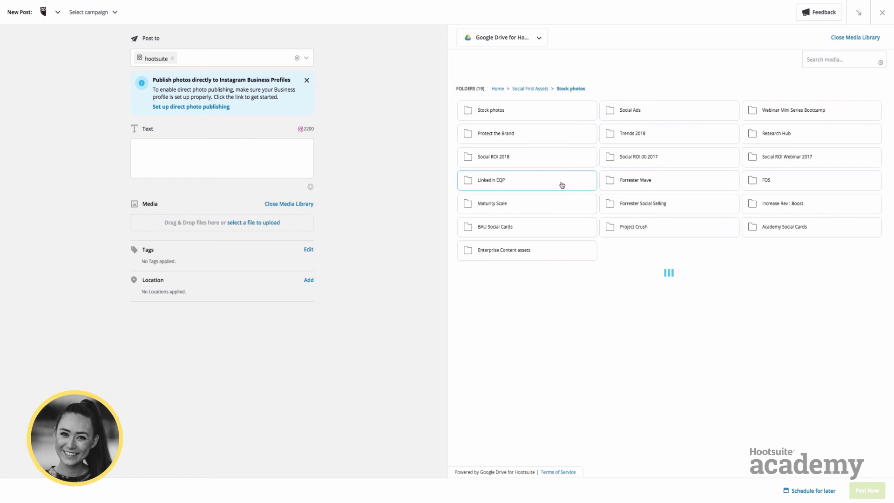
left_click(522, 111)
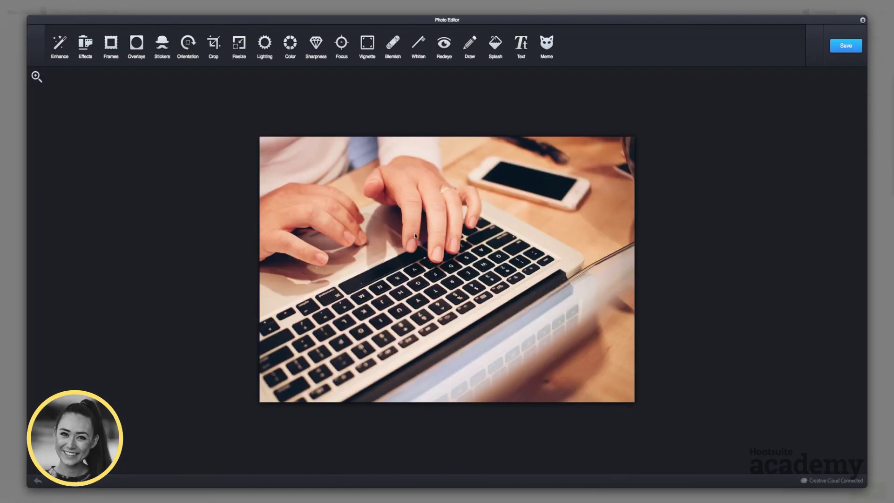
Crop the laptop photo to a Square at its left edge, apply, and save it to the post
left_click(213, 42)
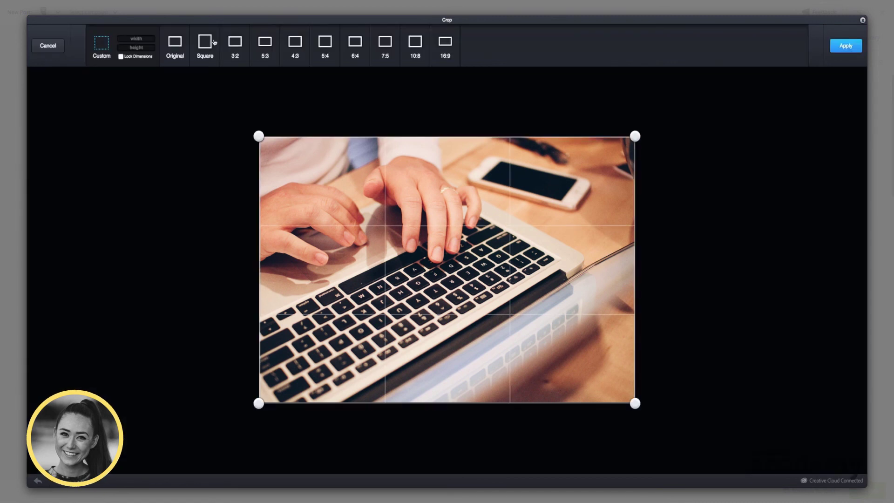
left_click(205, 42)
left_click_drag(555, 276, 489, 284)
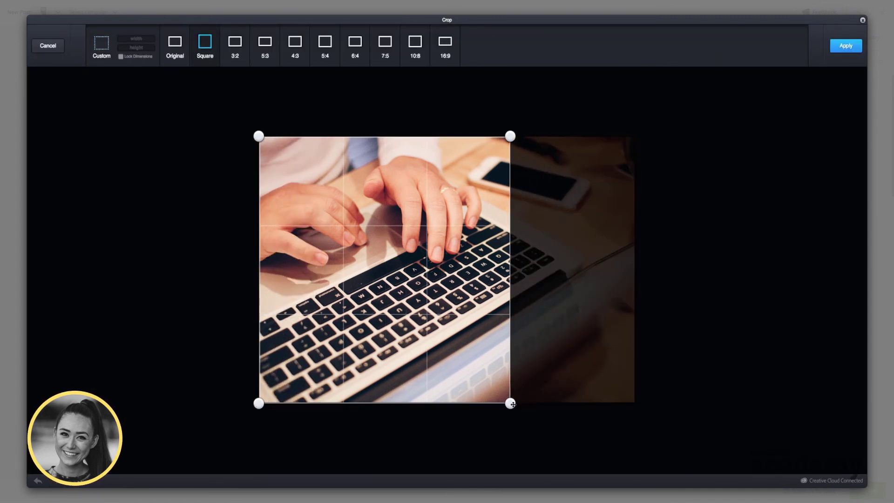
mouse_move(512, 405)
left_mouse_down()
mouse_move(491, 389)
mouse_move(512, 405)
left_mouse_up()
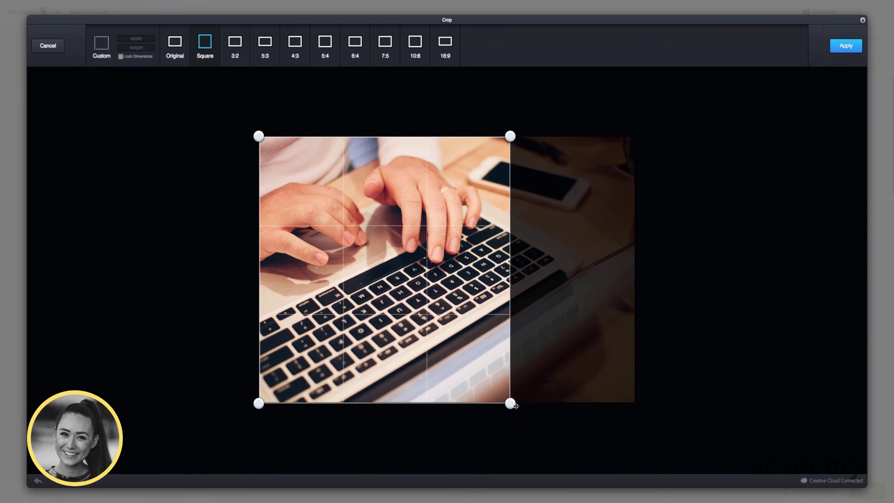
left_click(841, 47)
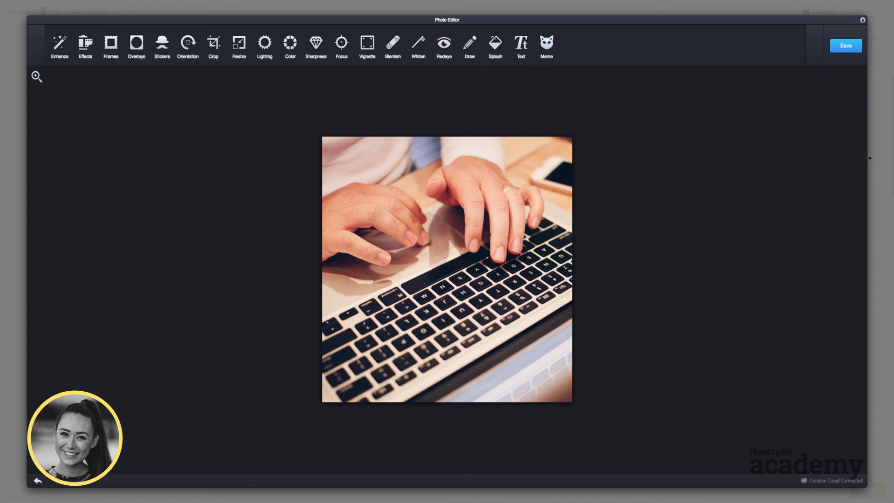
left_click(847, 45)
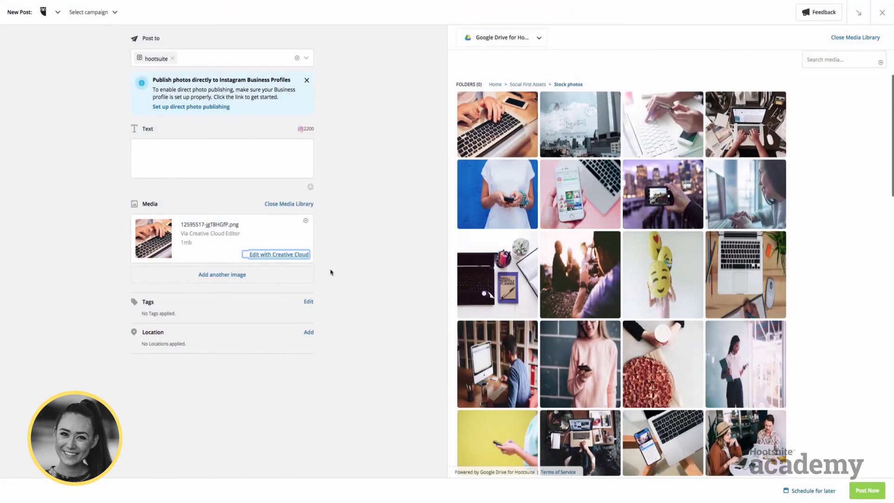
Schedule the Instagram post for Thu 23 Aug 2018 at 12:30 AM
left_click(236, 157)
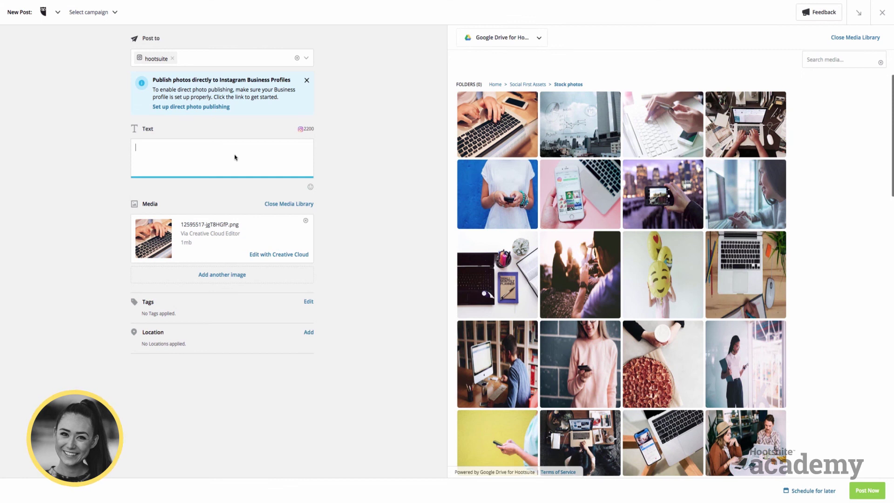
left_click(811, 494)
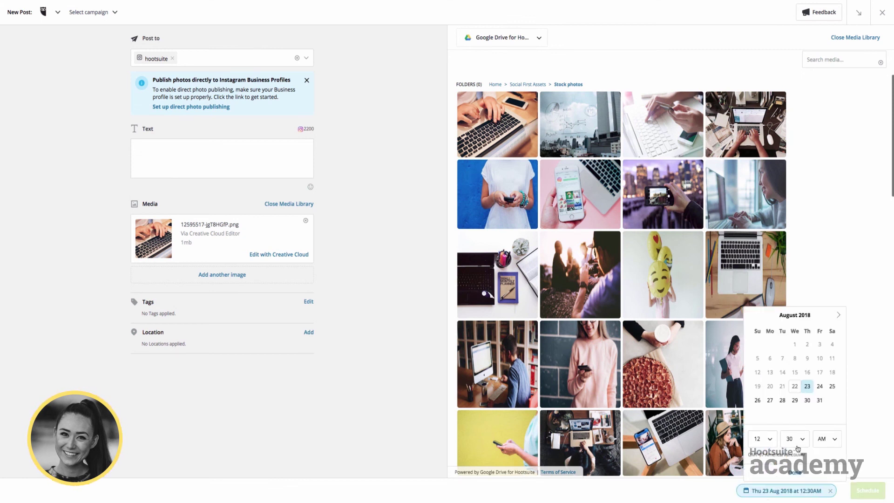
left_click(816, 477)
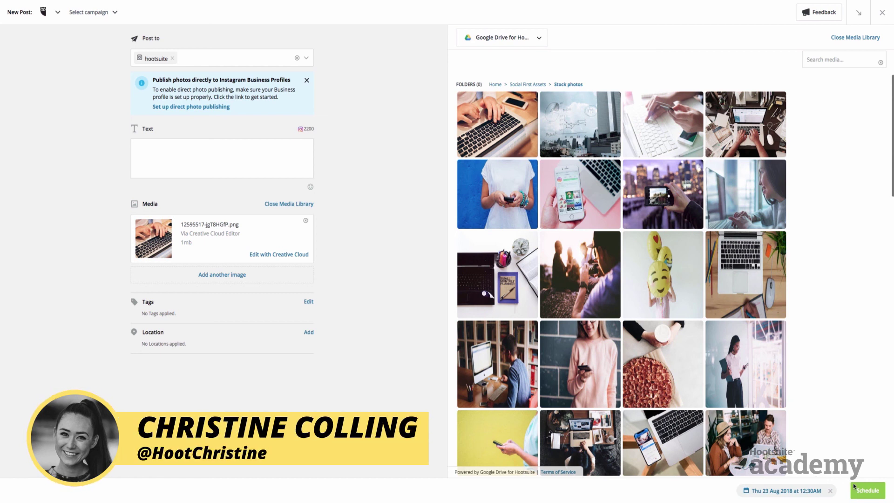
left_click(867, 490)
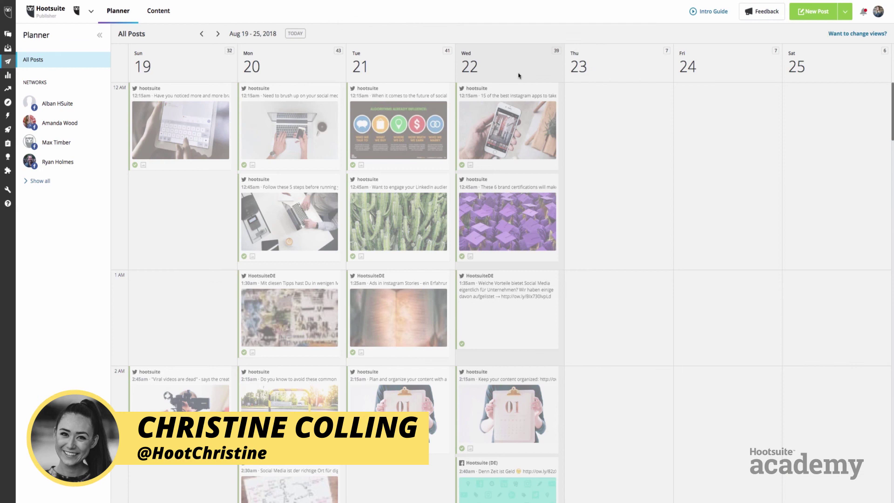